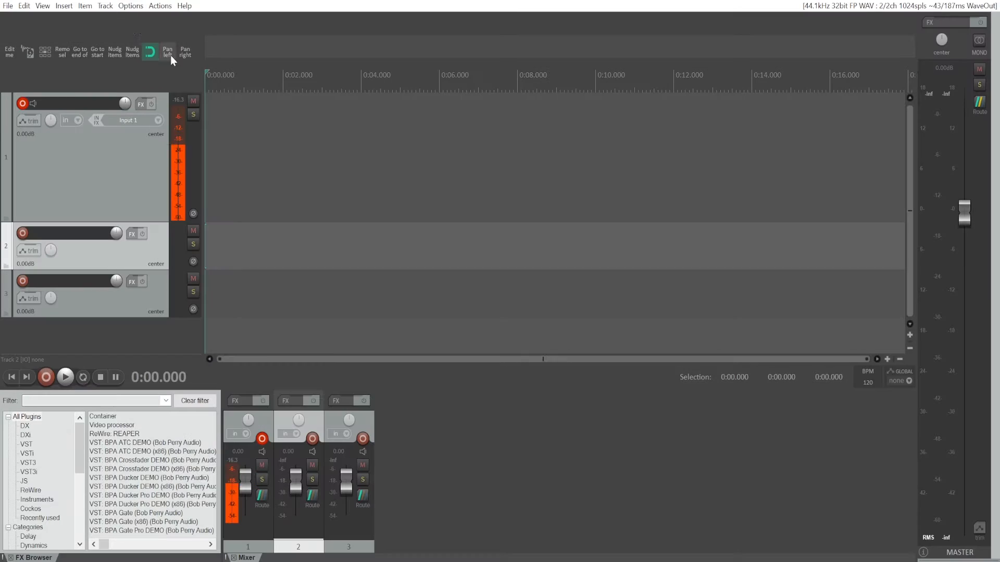
# Switch the interface theme to Classic_1.x.
pyautogui.click(130, 6)
pyautogui.moveTo(333, 468)
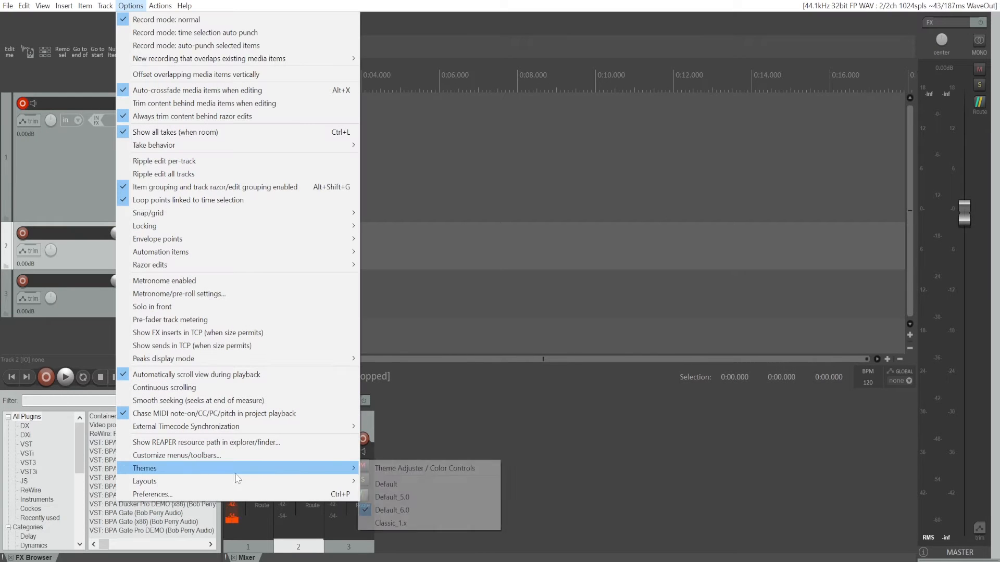
pyautogui.click(392, 523)
# Switch the interface theme to Default.
pyautogui.click(130, 6)
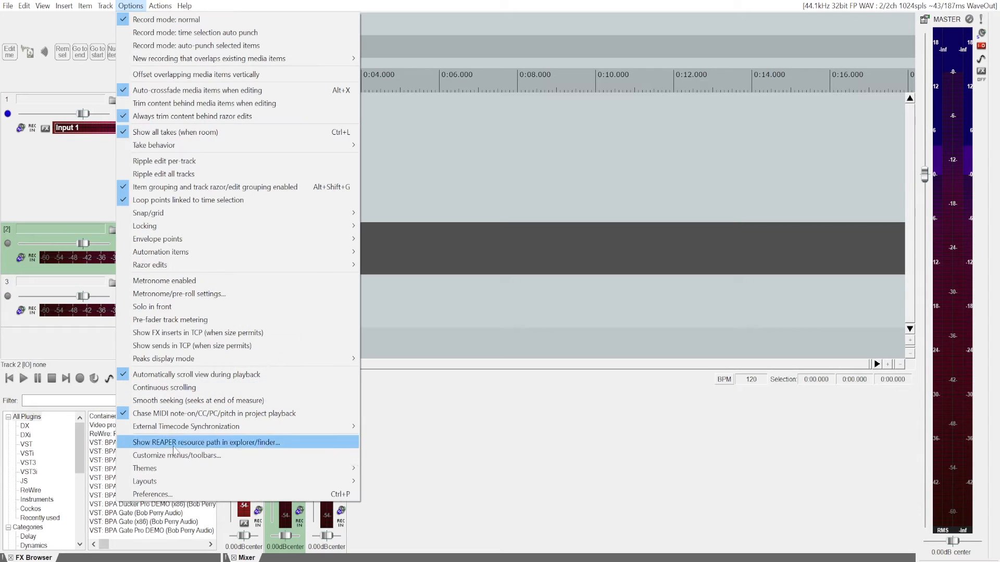
pyautogui.moveTo(172, 472)
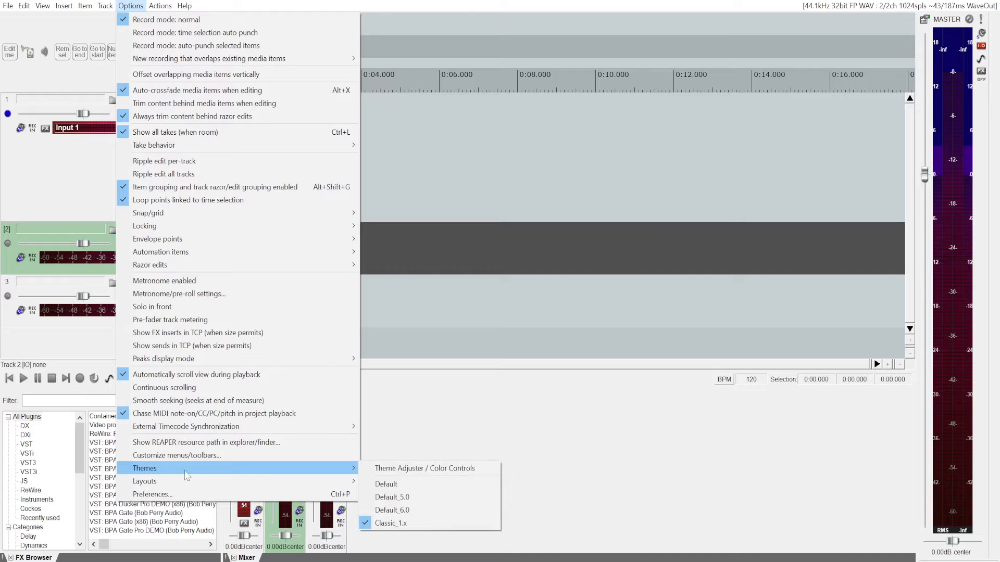
pyautogui.click(409, 486)
# Open the theme adjuster with its color controls and show the Global Settings page.
pyautogui.click(130, 6)
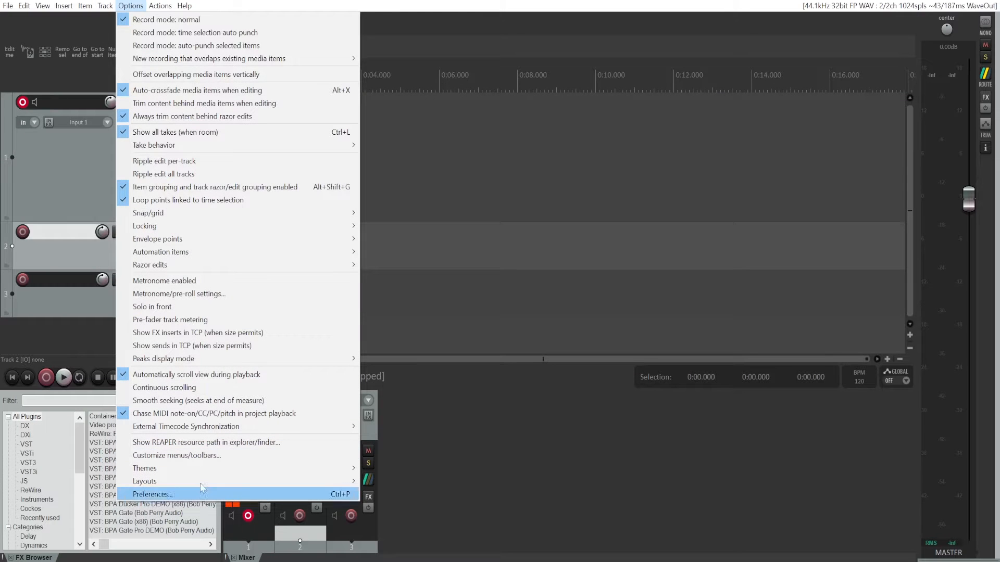
pyautogui.moveTo(211, 471)
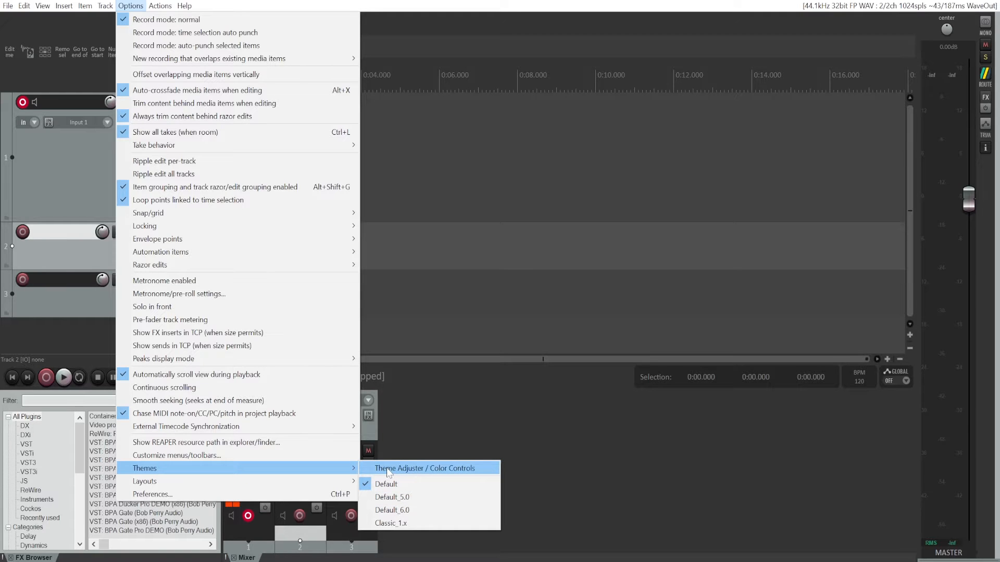
pyautogui.click(412, 470)
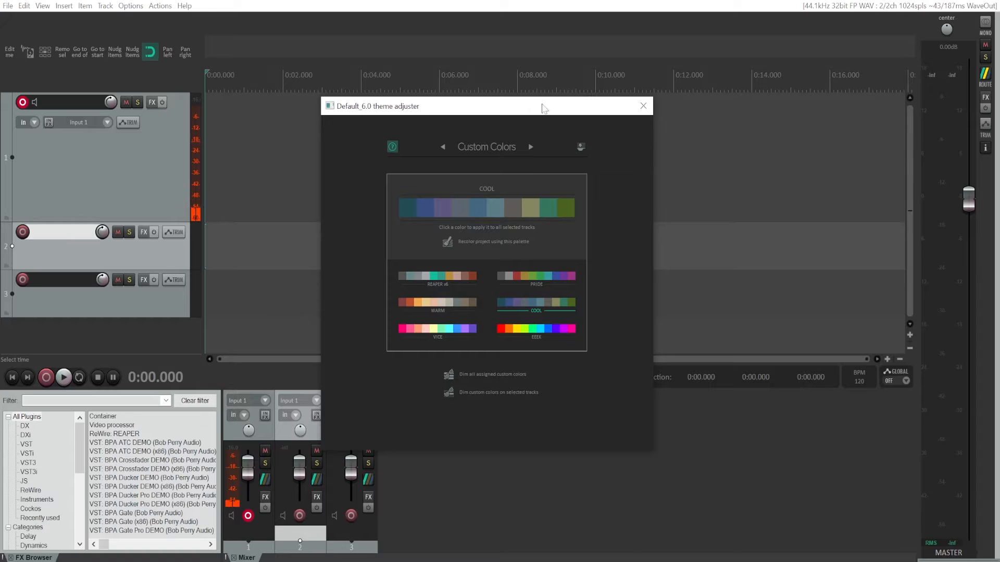
pyautogui.click(531, 147)
pyautogui.click(531, 148)
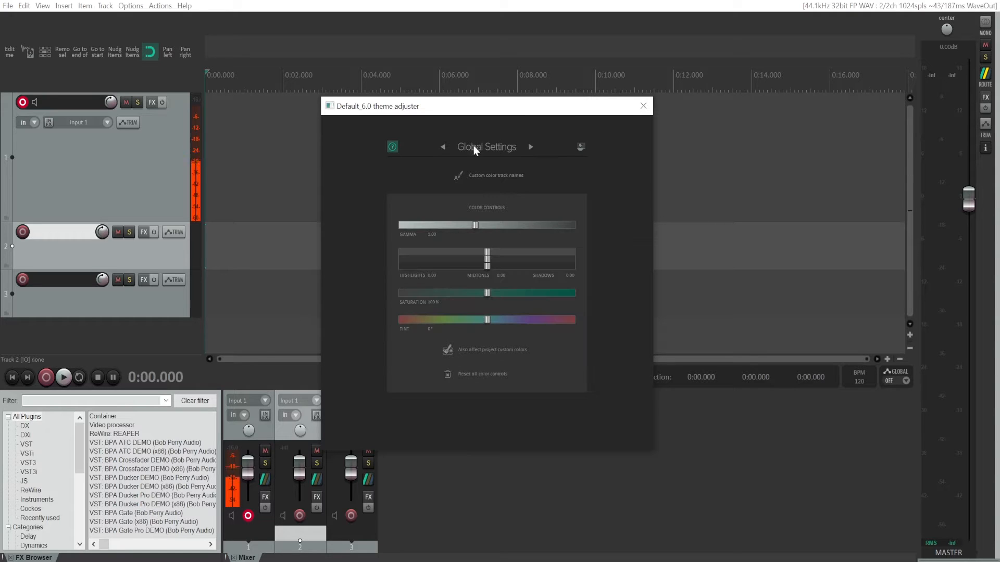
# Try out the gamma, highlights, midtones, shadows, saturation and tint controls, and reset all color controls.
pyautogui.moveTo(474, 226); pyautogui.dragTo(442, 268)
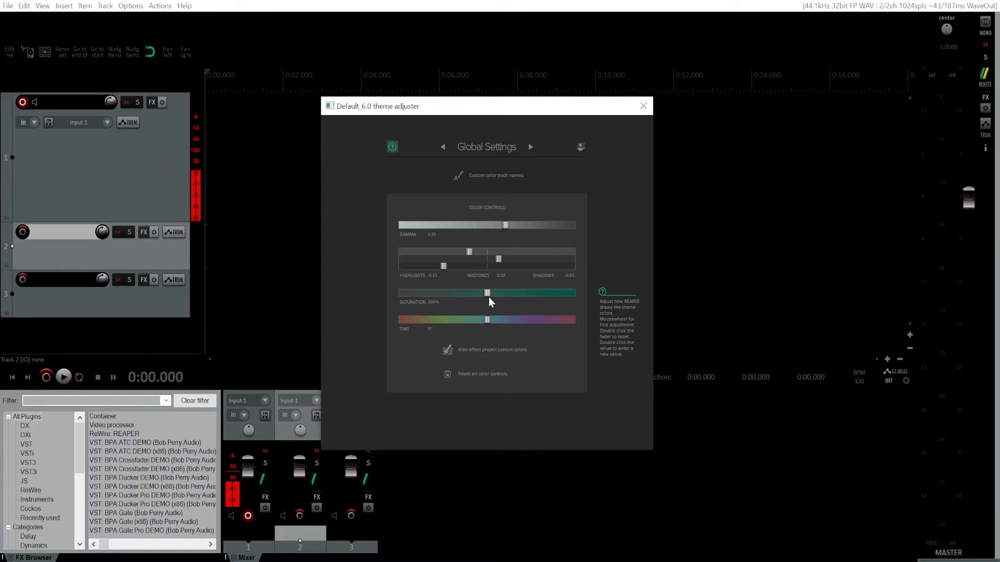
pyautogui.moveTo(527, 295); pyautogui.dragTo(540, 294)
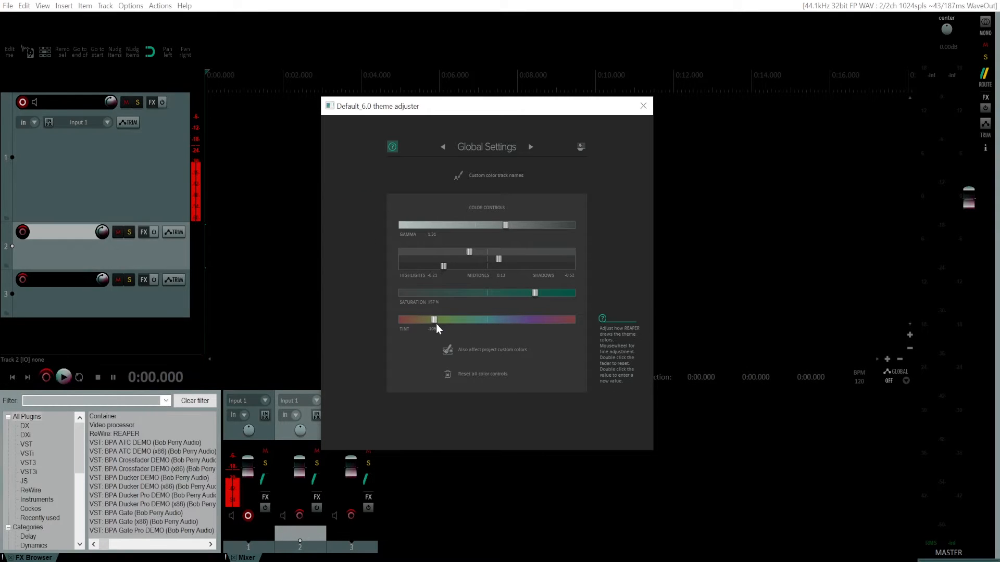
pyautogui.scroll(-4, 436, 323)
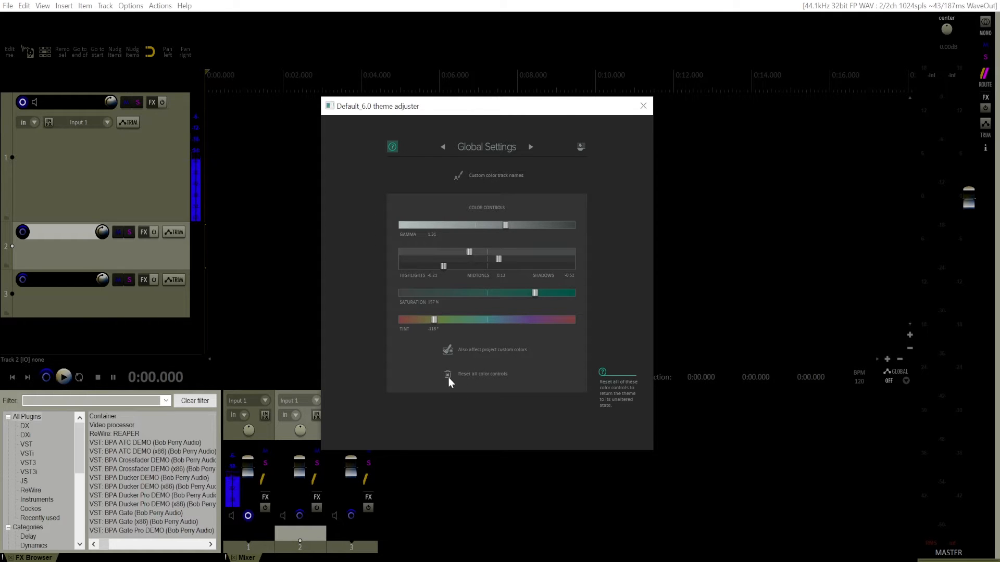
pyautogui.click(447, 374)
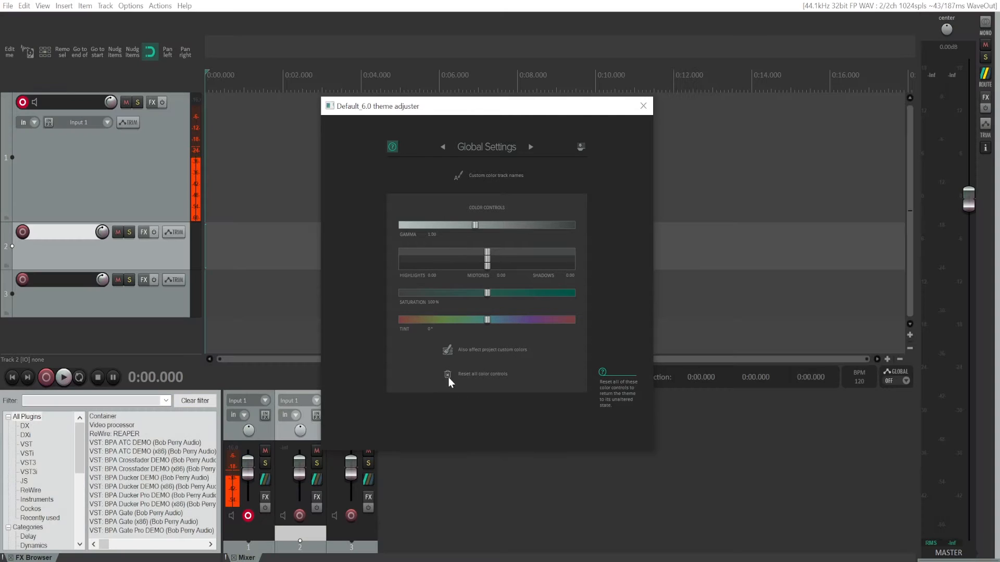
# Bring up the theme adjuster's Custom Colors page and insert four new tracks into the project.
pyautogui.click(530, 147)
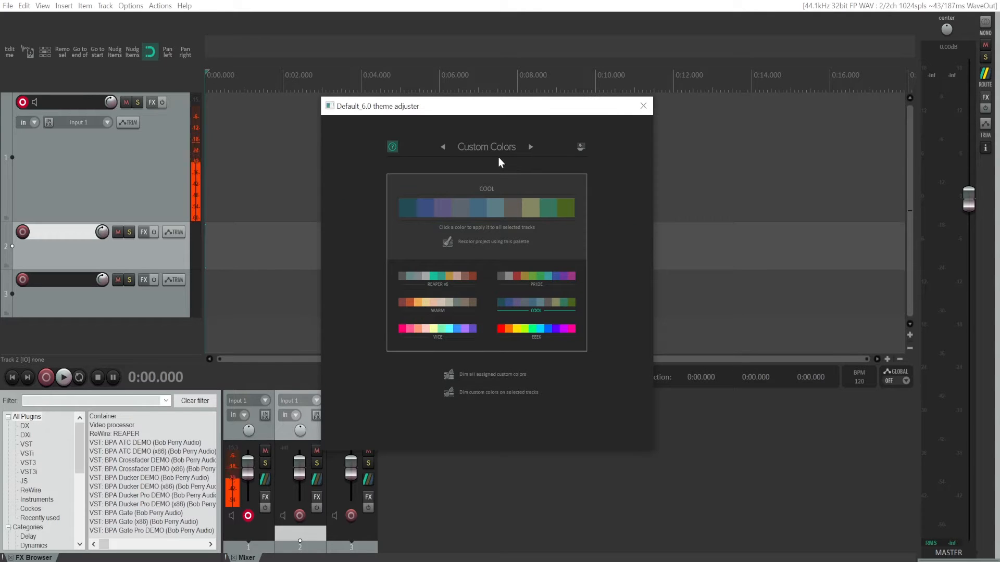
pyautogui.rightClick(150, 339)
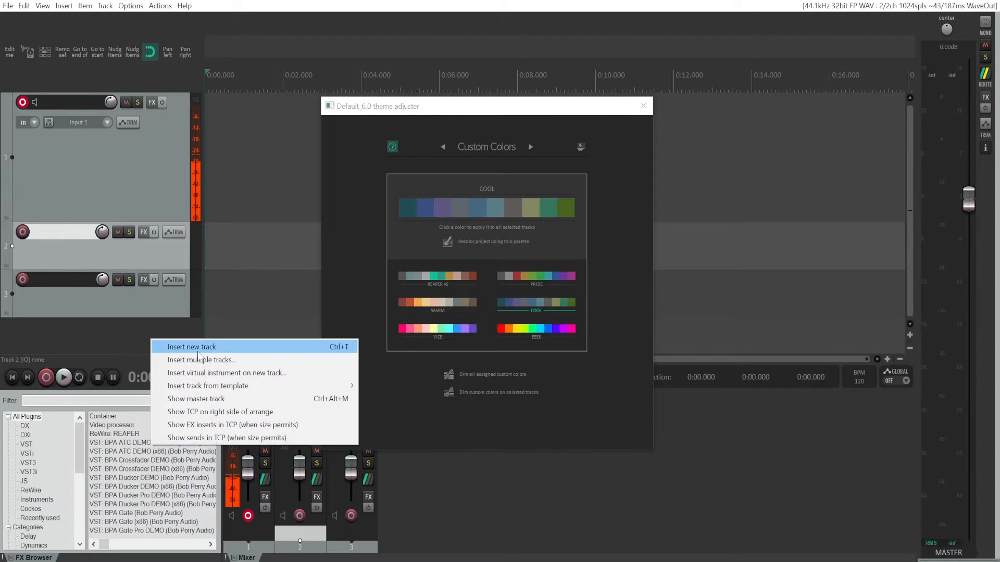
pyautogui.click(161, 344)
pyautogui.rightClick(111, 339)
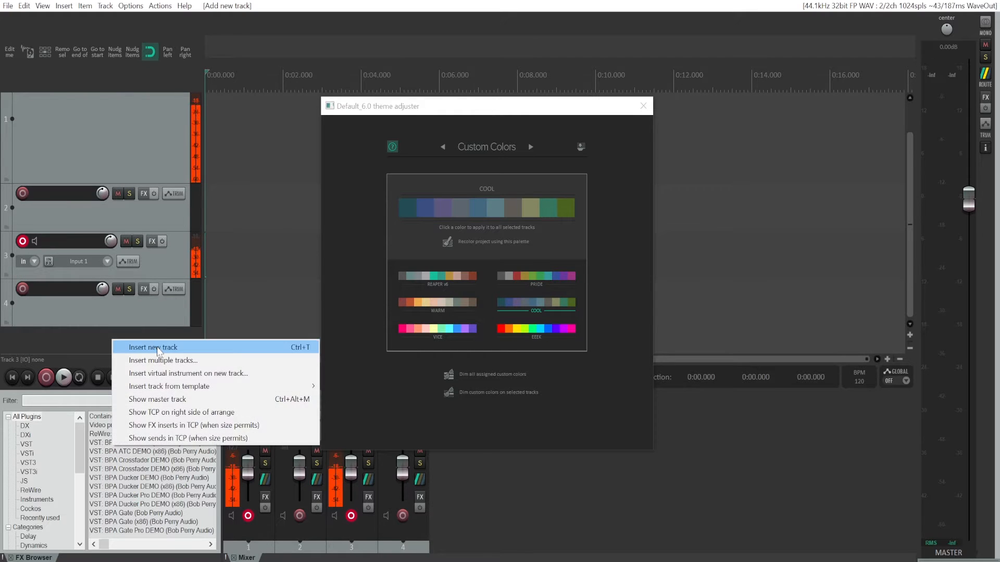
pyautogui.click(151, 345)
pyautogui.rightClick(139, 342)
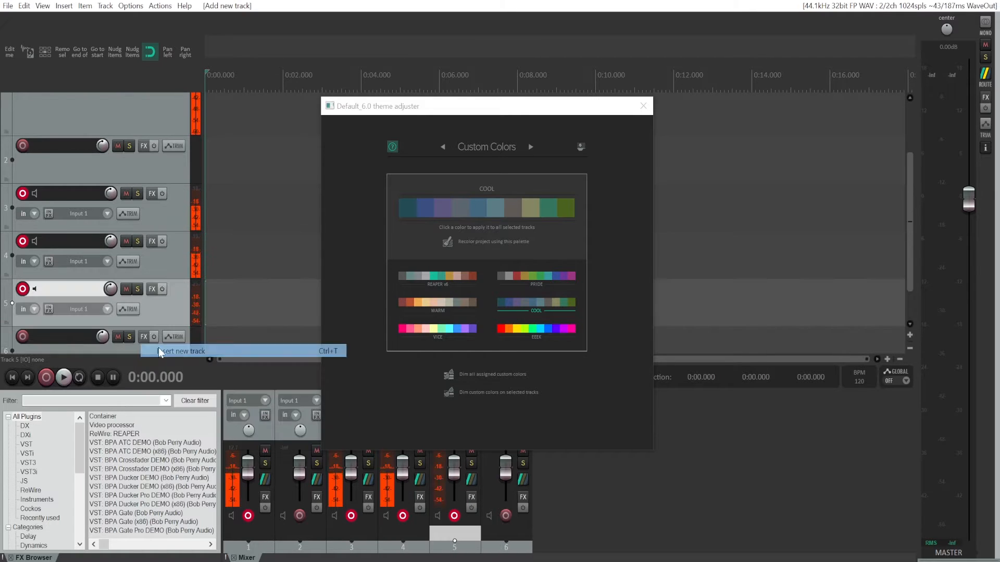
pyautogui.click(158, 350)
pyautogui.rightClick(139, 343)
pyautogui.click(167, 349)
pyautogui.scroll(3, 89, 161)
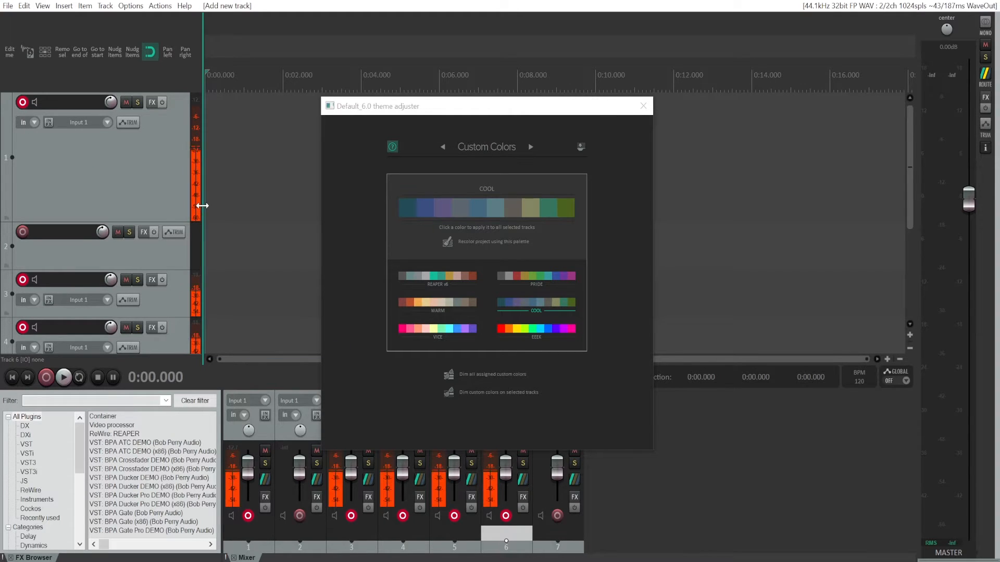
# Choose the Cool palette and apply its first color to track 1 and its second color to track 2.
pyautogui.click(425, 307)
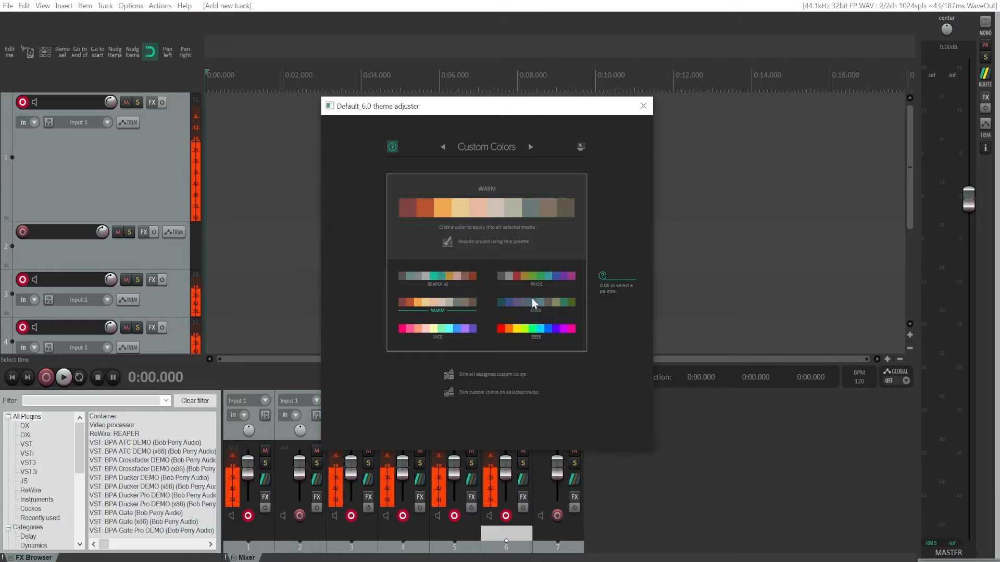
pyautogui.click(543, 306)
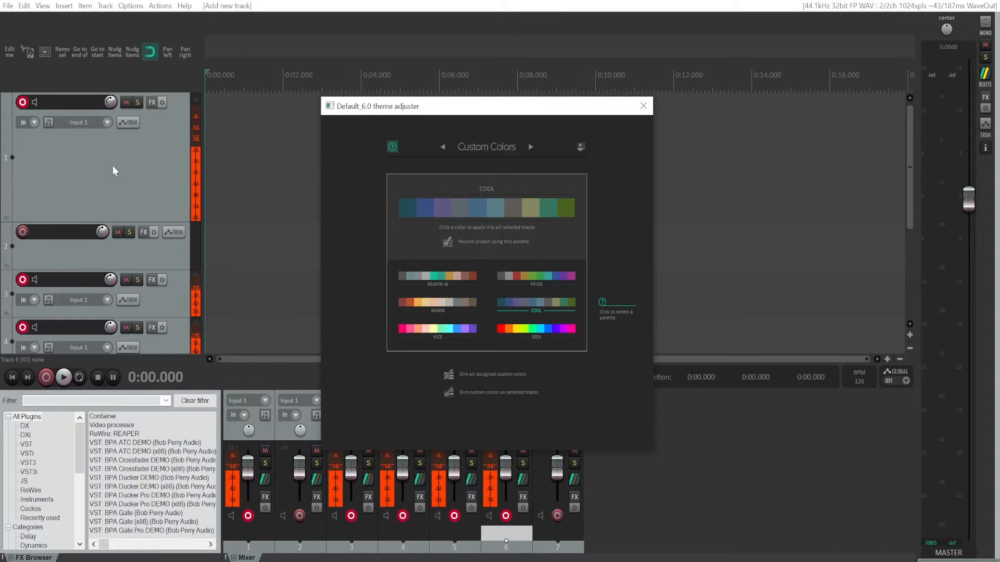
pyautogui.click(83, 172)
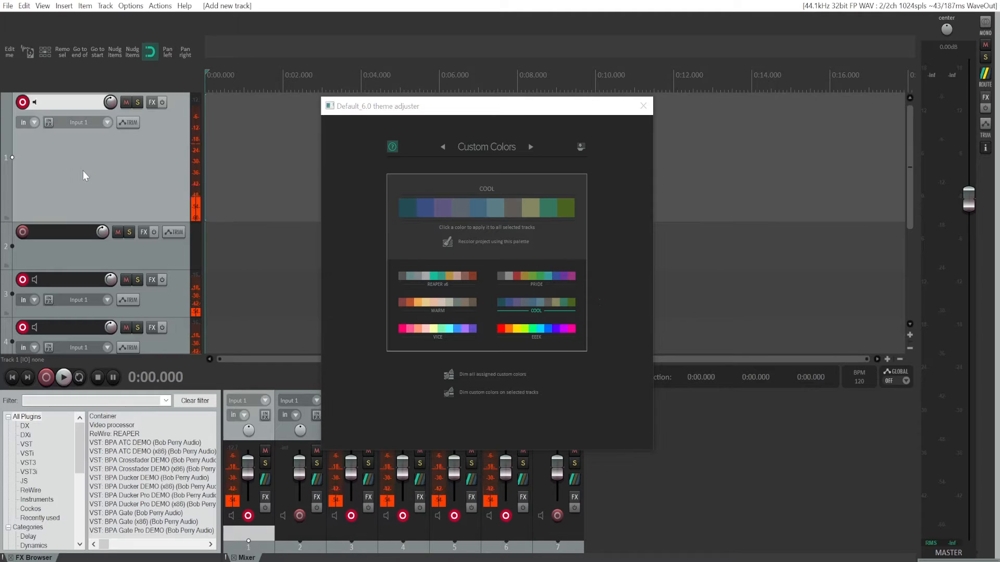
pyautogui.click(408, 213)
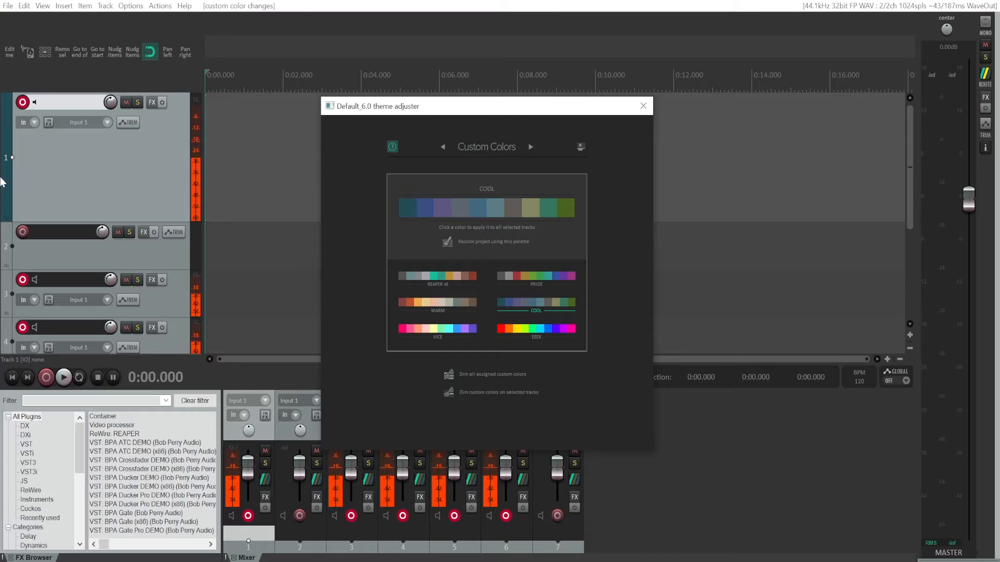
pyautogui.click(134, 261)
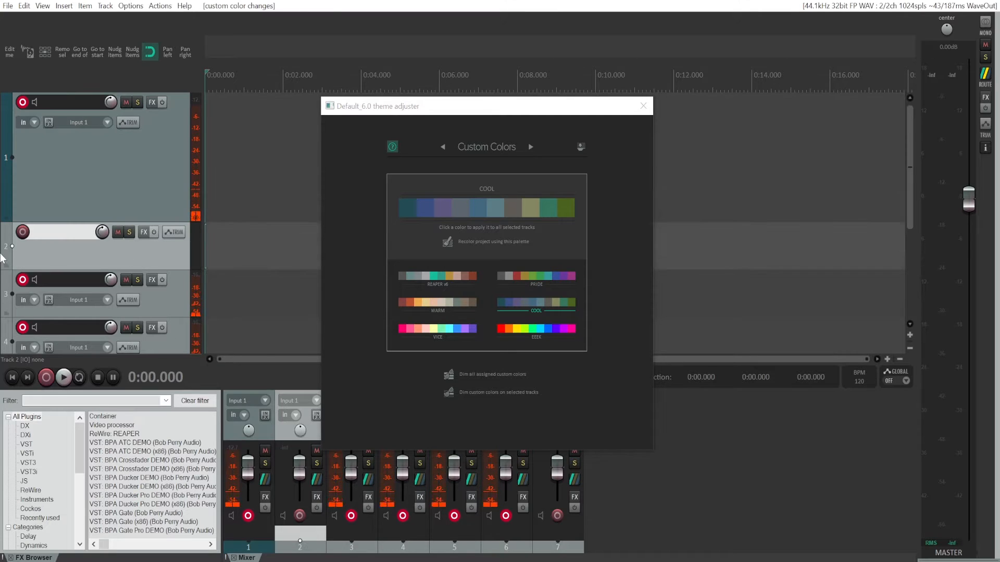
pyautogui.click(415, 208)
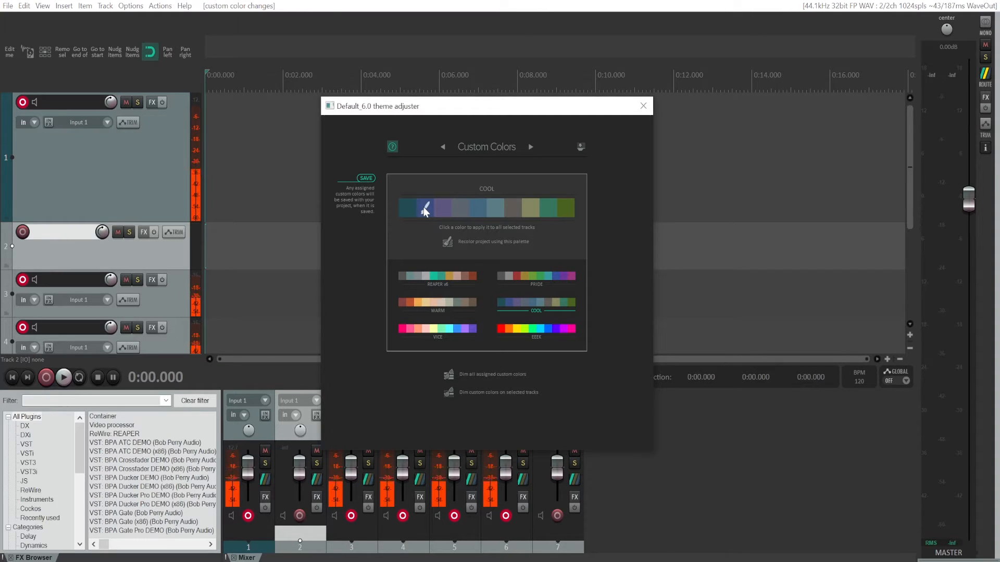
# Apply the Cool palette's third color to track 3 and its fourth color to track 4.
pyautogui.scroll(-1, 201, 282)
pyautogui.click(176, 248)
pyautogui.click(439, 209)
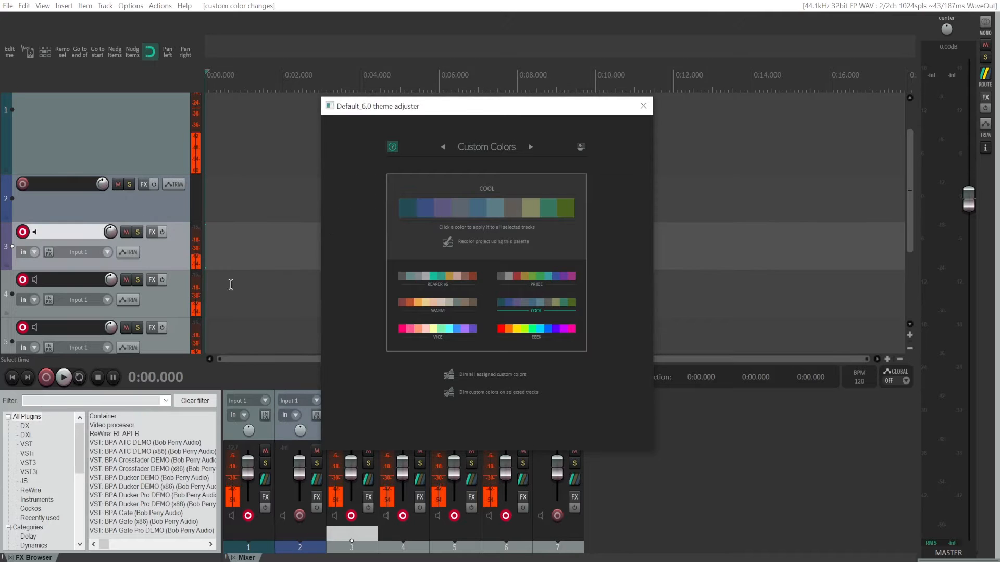
pyautogui.click(179, 299)
pyautogui.click(458, 209)
pyautogui.scroll(-1, 151, 300)
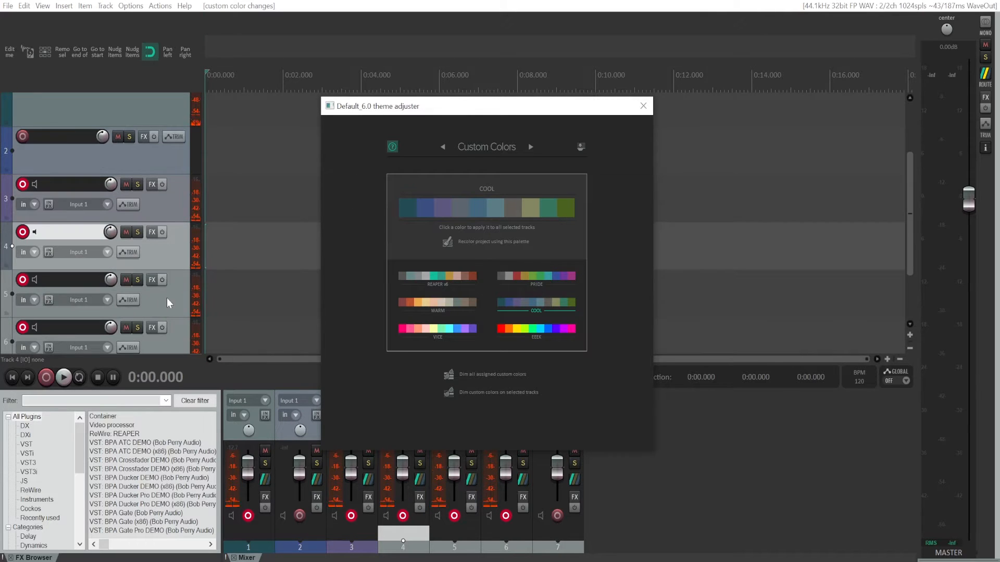
# Color tracks 5, 6 and 7 with the fifth, sixth and seventh colors of the Cool palette.
pyautogui.click(180, 305)
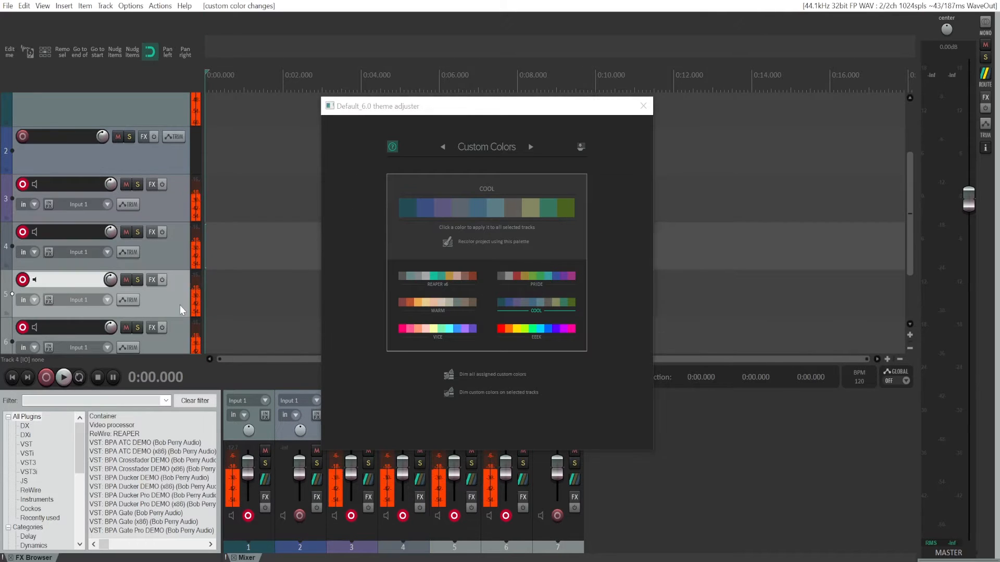
pyautogui.click(481, 202)
pyautogui.click(176, 342)
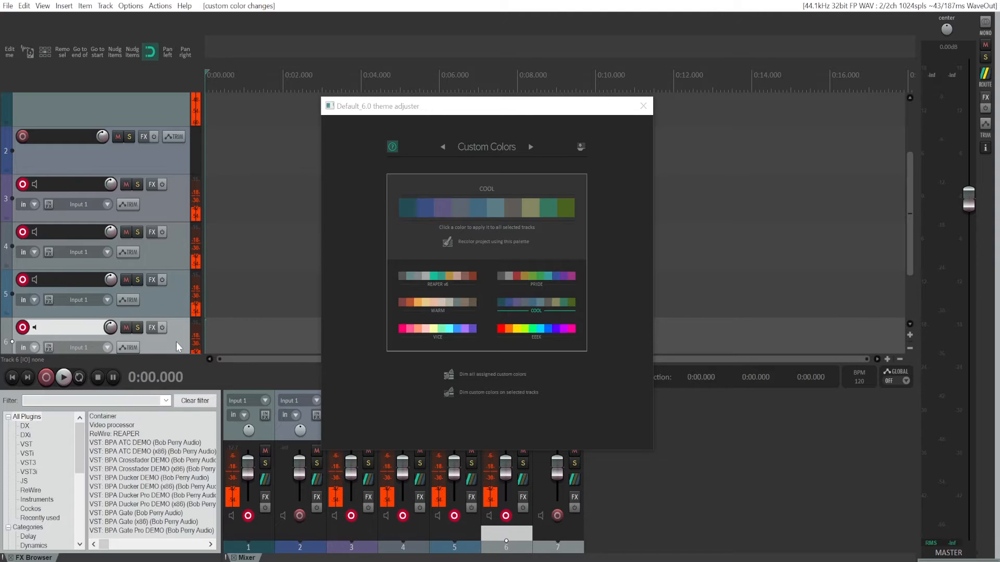
pyautogui.click(501, 205)
pyautogui.scroll(-2, 111, 241)
pyautogui.click(142, 301)
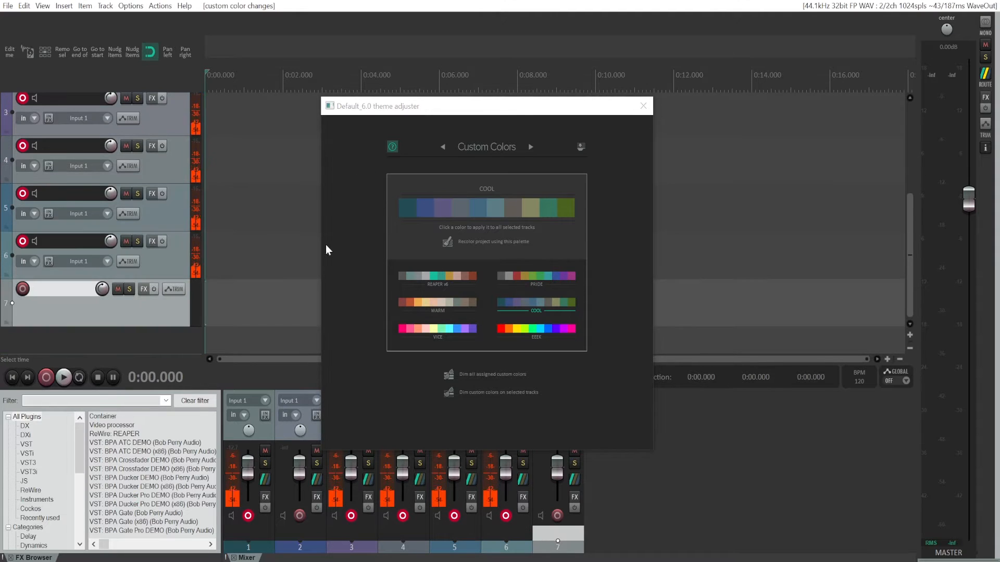
pyautogui.click(520, 208)
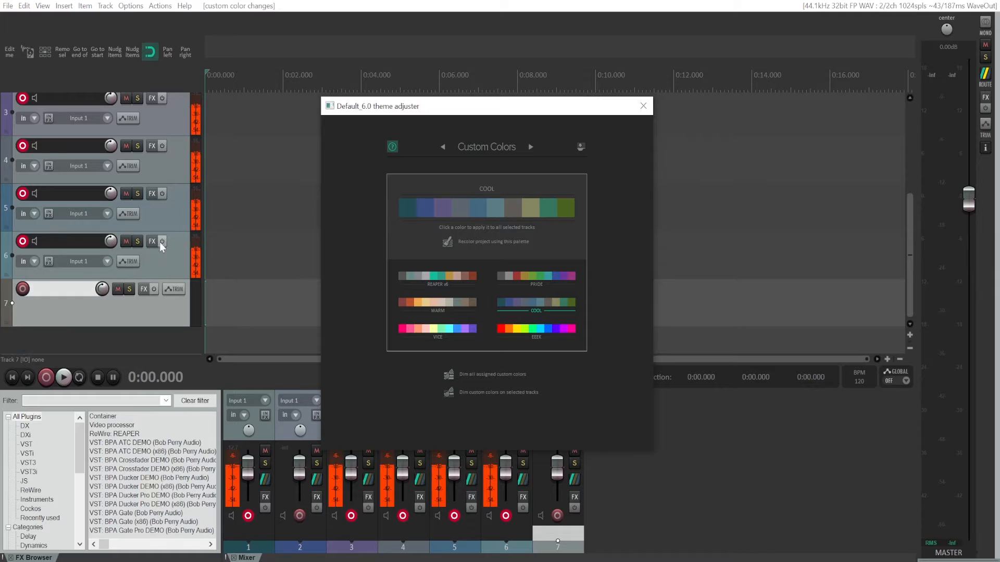
# Recolor the project several times with random colors from the Cool palette and check all the tracks.
pyautogui.scroll(3, 159, 242)
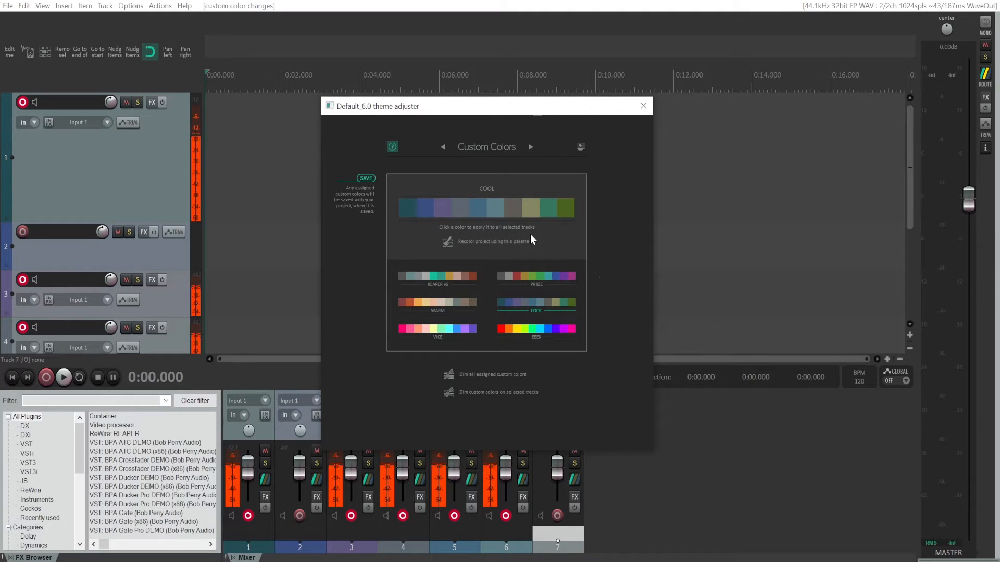
pyautogui.click(447, 242)
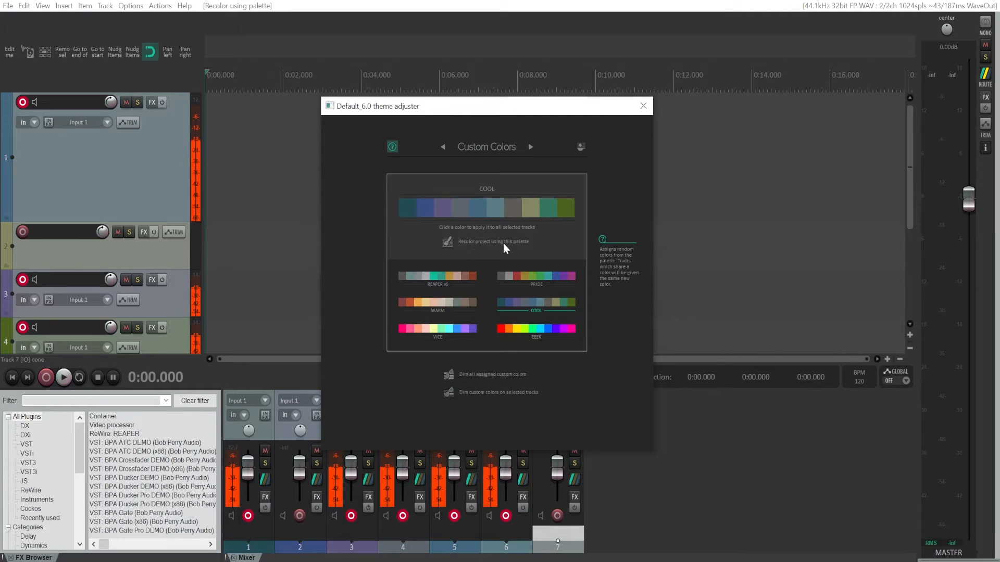
pyautogui.click(447, 241)
pyautogui.click(448, 242)
pyautogui.click(448, 242)
pyautogui.click(448, 242)
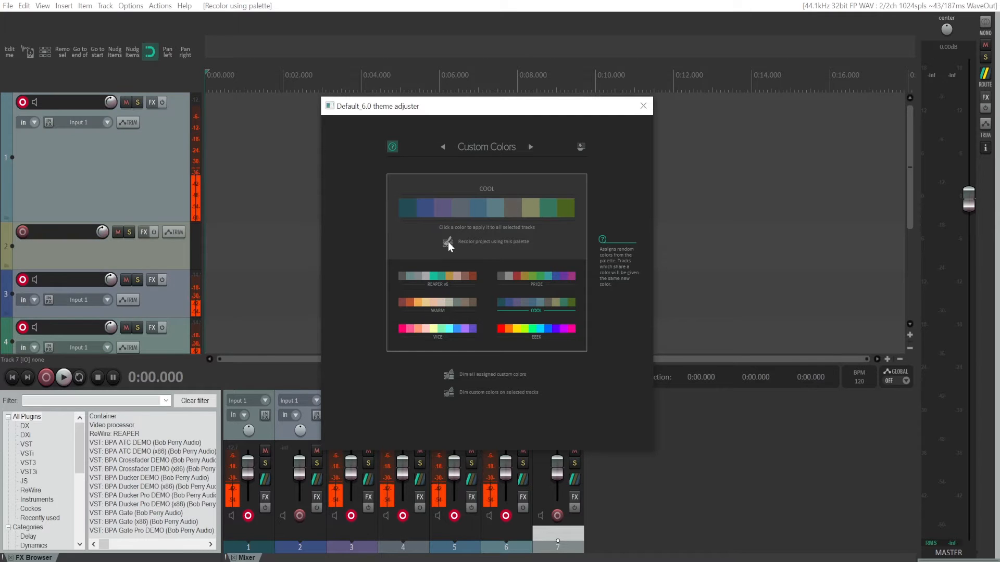
pyautogui.click(448, 242)
pyautogui.scroll(-5, 73, 270)
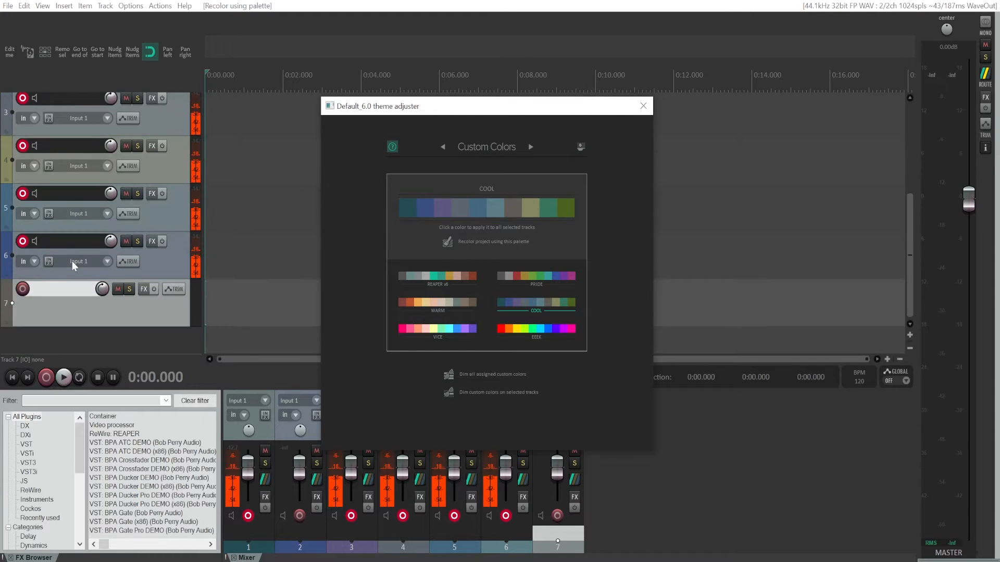
pyautogui.scroll(5, 75, 281)
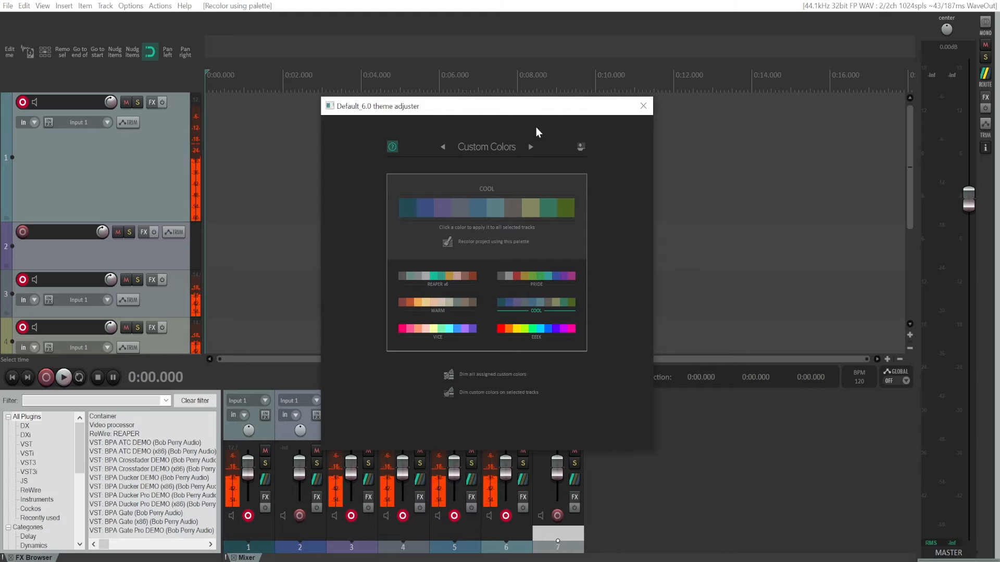
# Choose the Warm palette and recolor the project with it three times.
pyautogui.click(428, 304)
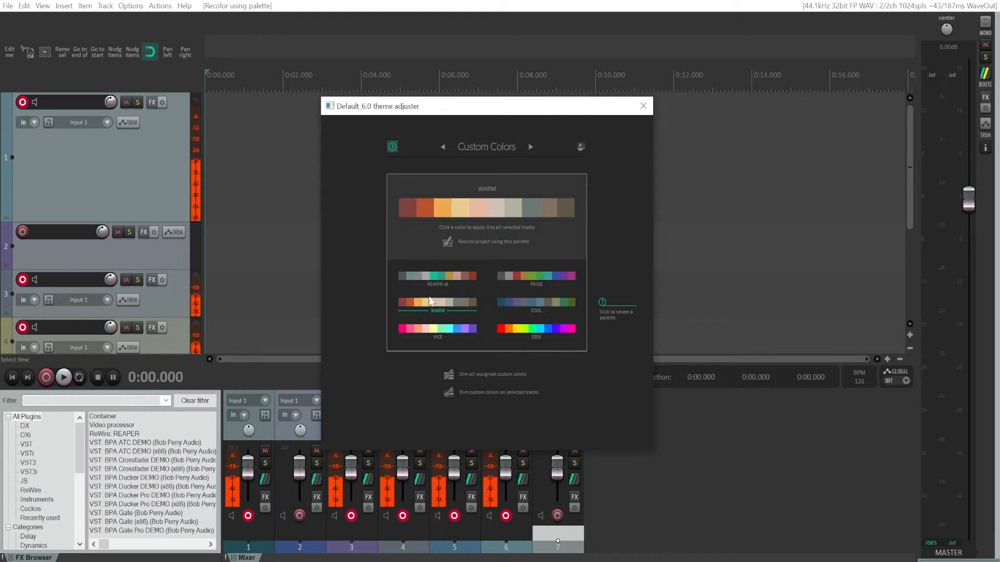
pyautogui.click(444, 245)
pyautogui.click(445, 245)
pyautogui.click(445, 244)
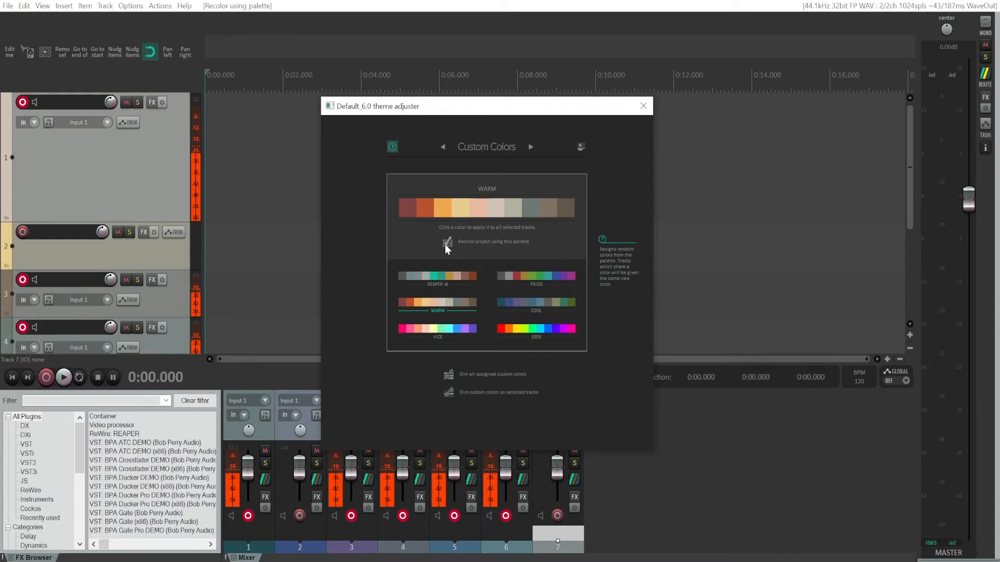
# Keep recoloring the whole project with random Warm palette colors, ten more times.
pyautogui.click(445, 244)
pyautogui.click(445, 245)
pyautogui.click(445, 245)
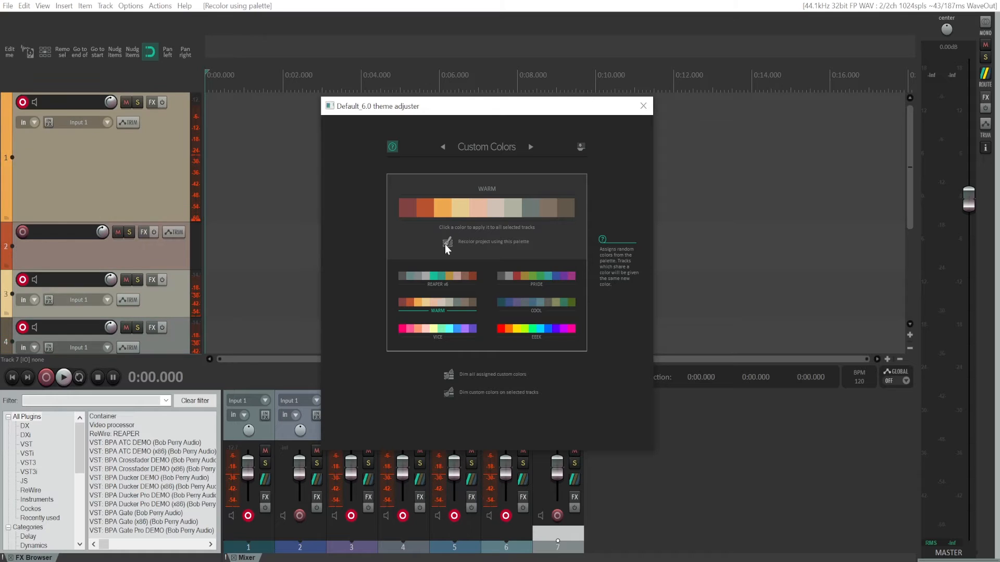
pyautogui.click(445, 244)
pyautogui.click(448, 242)
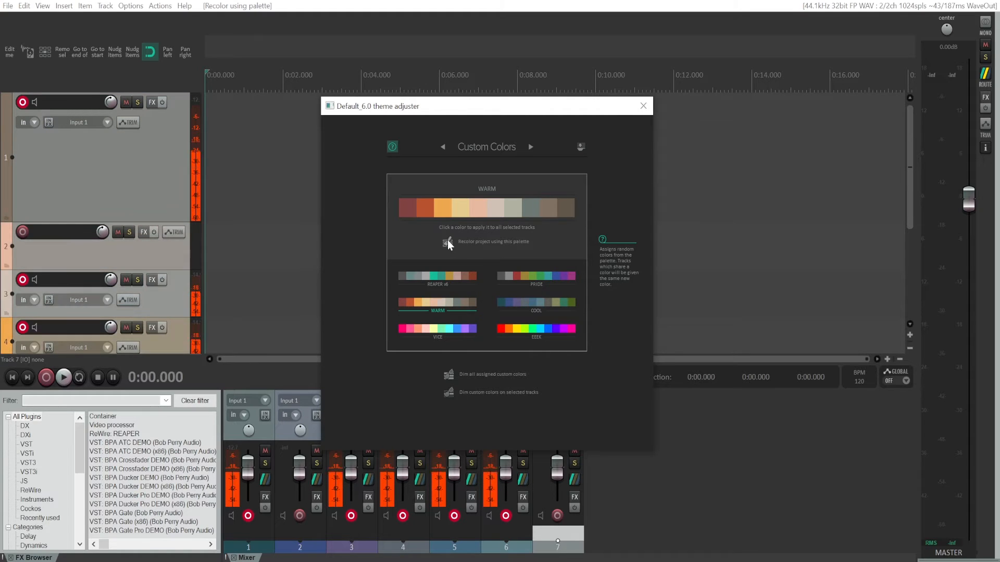
pyautogui.click(447, 242)
pyautogui.click(448, 242)
pyautogui.click(448, 242)
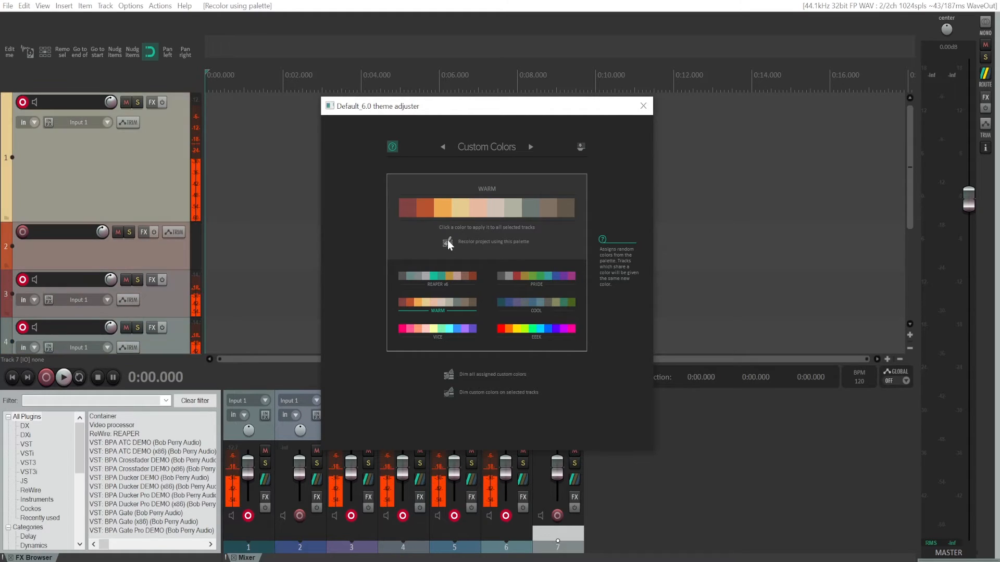
pyautogui.click(447, 241)
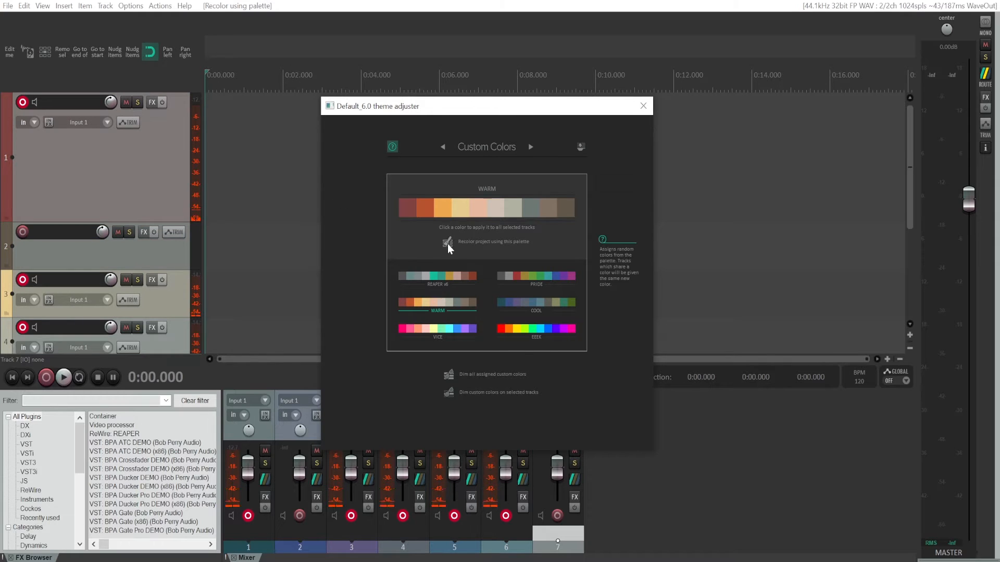
pyautogui.click(447, 243)
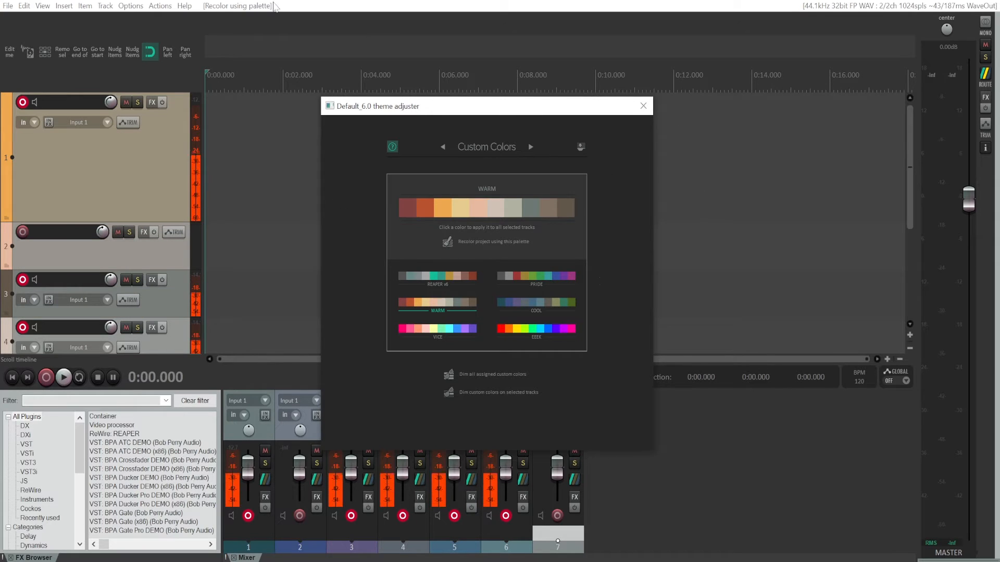
# In the Default_7.0 settings, raise Text Brightness and set Custom Color Strength to 46 and Selection Overlay Strength to 34.
pyautogui.click(530, 147)
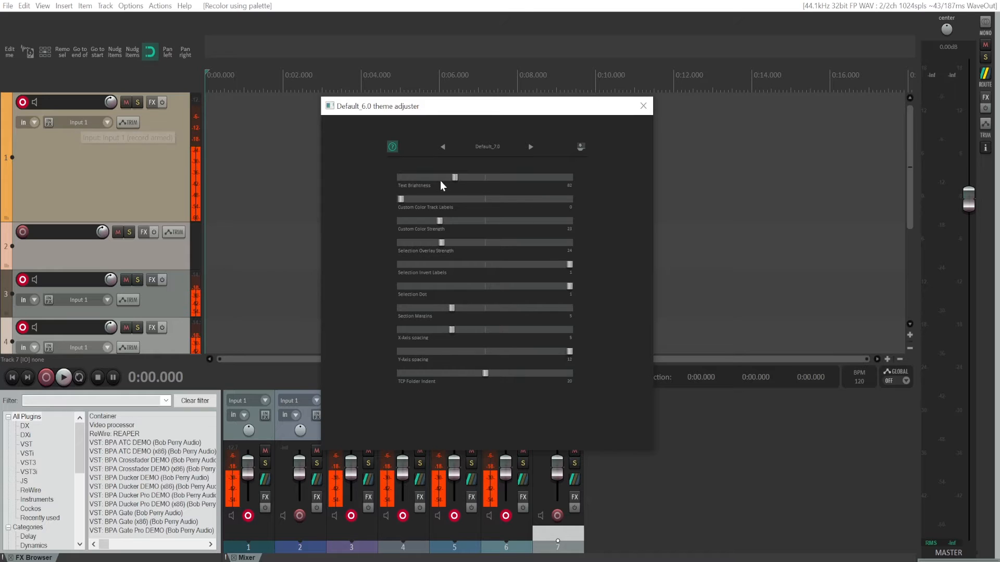
pyautogui.moveTo(457, 180); pyautogui.dragTo(550, 185)
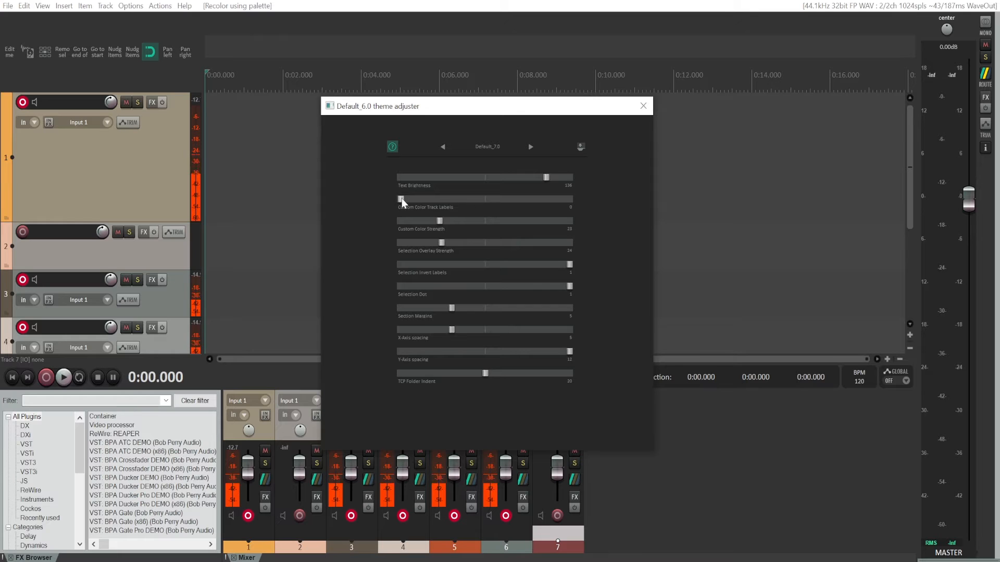
pyautogui.moveTo(438, 221); pyautogui.dragTo(461, 247)
# Set Selection Invert Labels and Selection Dot to 0, Section Margins, X-Axis and Y-Axis spacing to 7, and slightly lower TCP Folder Indent.
pyautogui.click(570, 265)
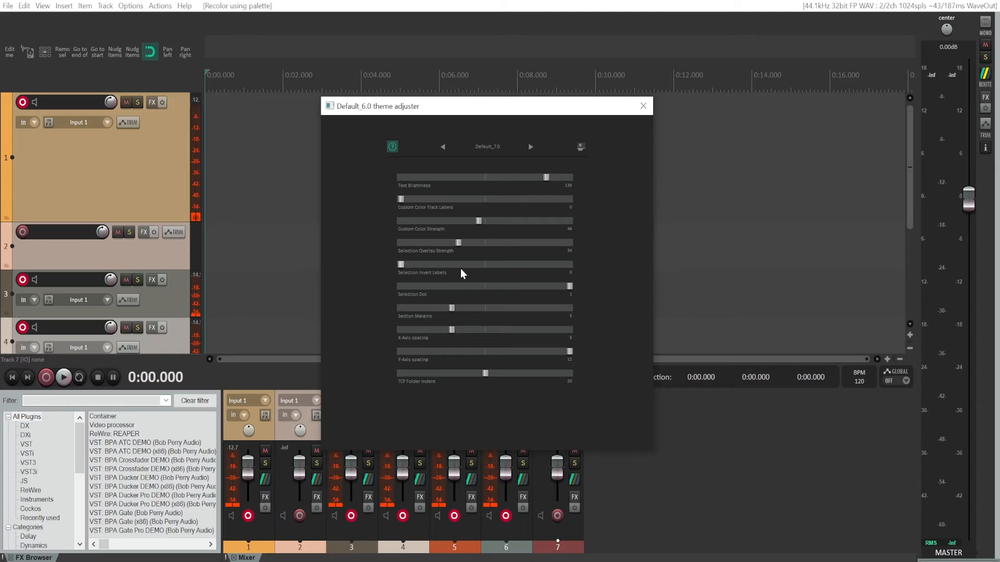
pyautogui.moveTo(571, 292); pyautogui.dragTo(358, 277)
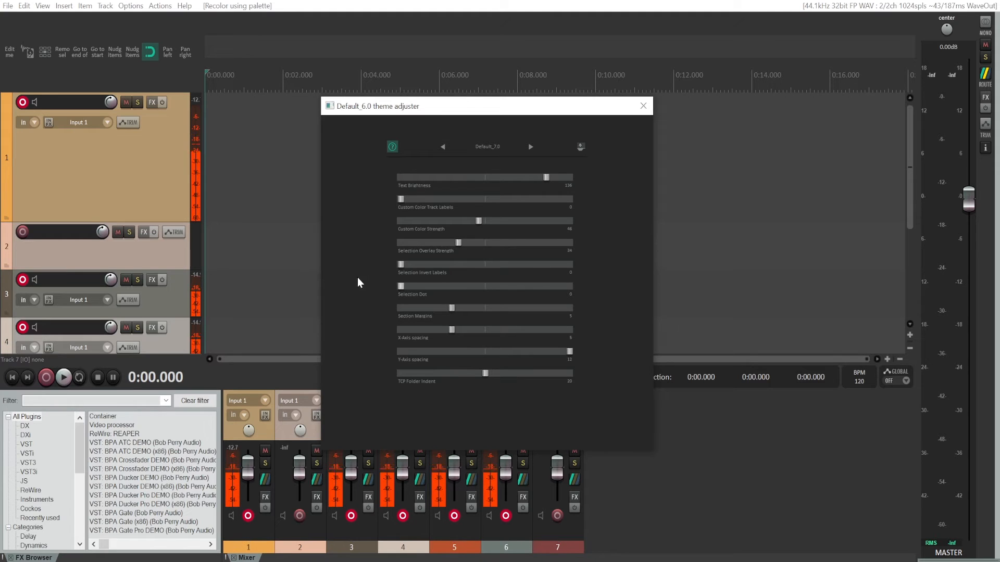
pyautogui.moveTo(451, 308); pyautogui.dragTo(496, 329)
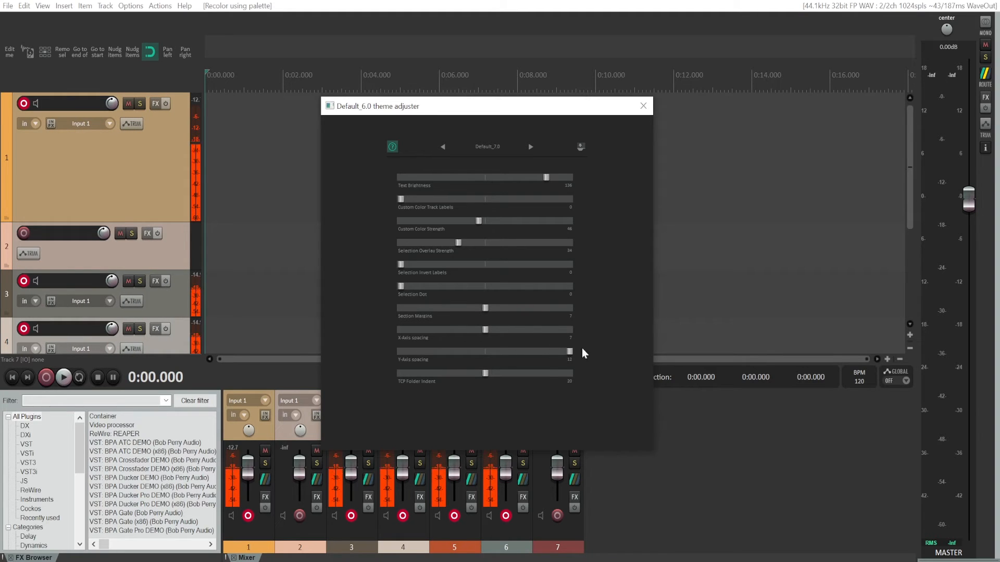
pyautogui.moveTo(566, 353); pyautogui.dragTo(444, 375)
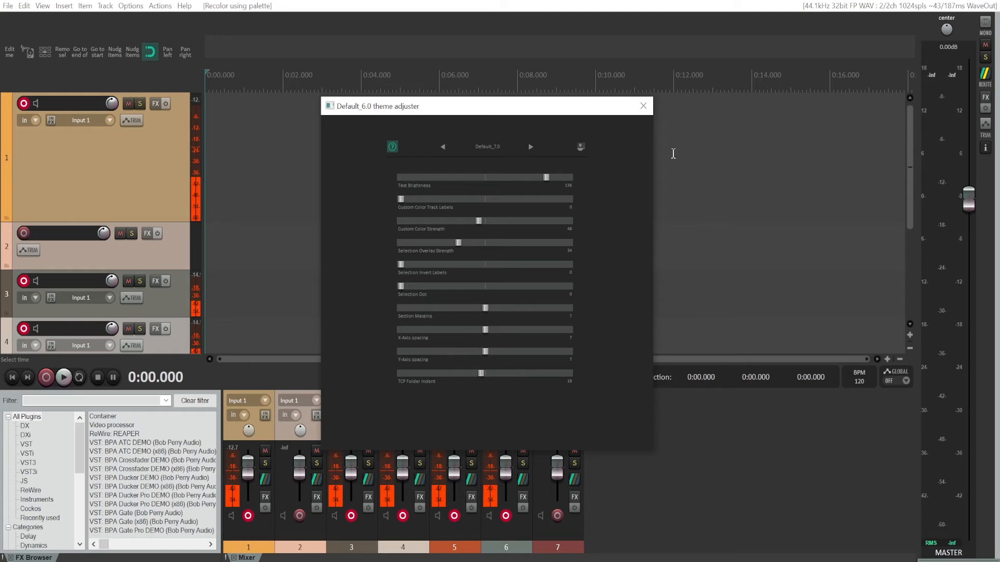
# In the Global Settings, let the color controls also affect project custom colors and shift the tint toward green.
pyautogui.click(530, 147)
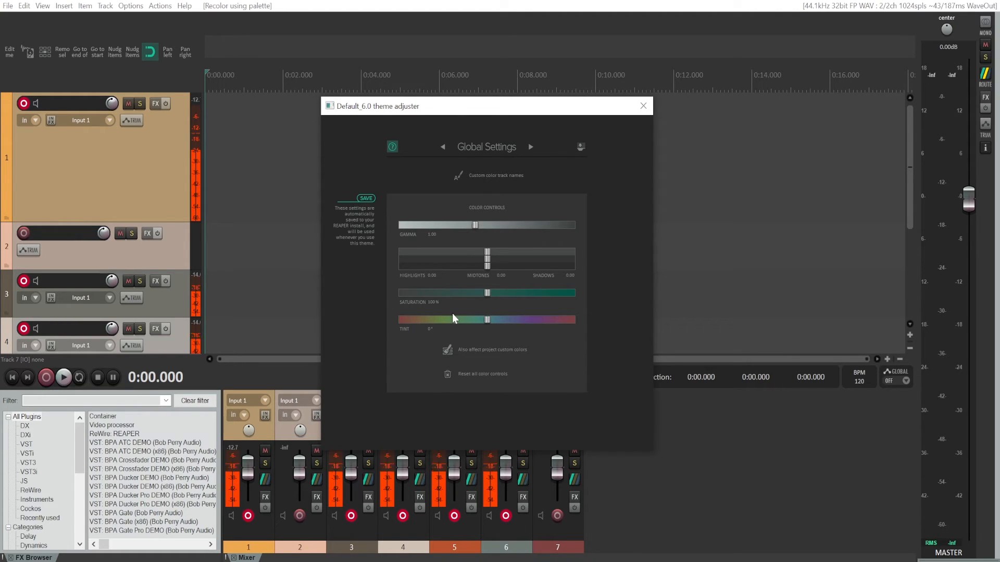
pyautogui.click(446, 350)
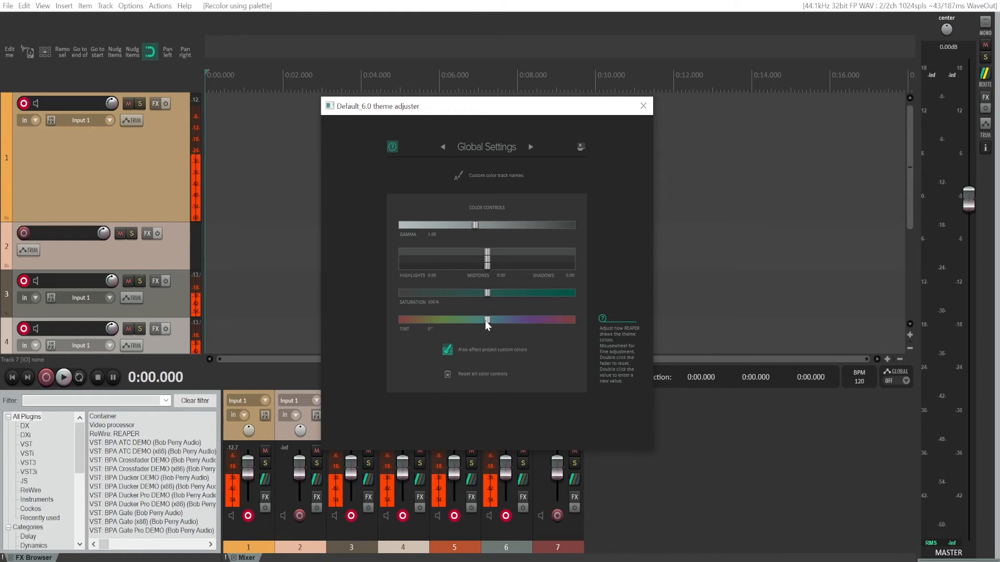
pyautogui.moveTo(485, 321); pyautogui.dragTo(444, 322)
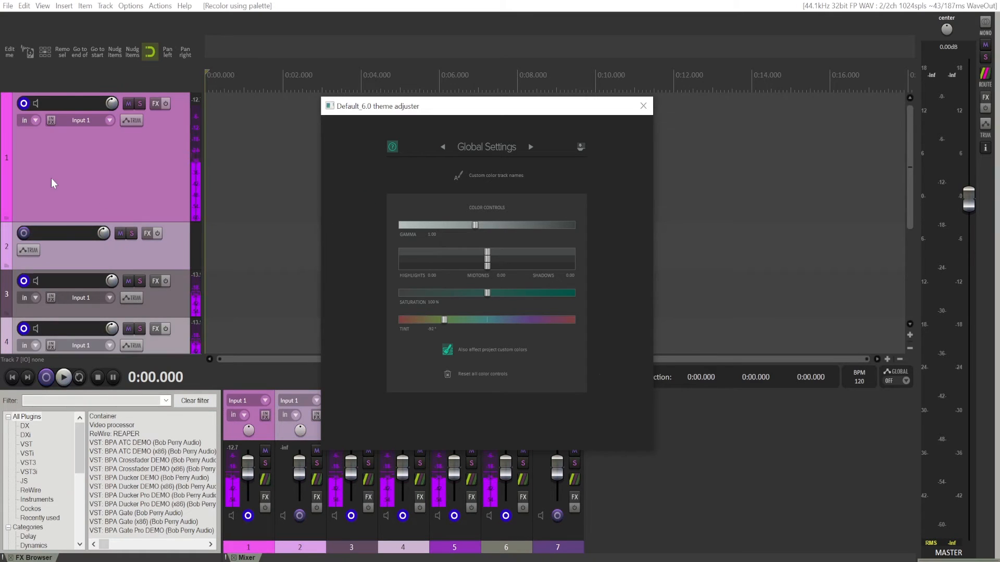
# Stop the color controls from affecting project custom colors and shift the tint further toward the red end beyond green.
pyautogui.click(448, 351)
pyautogui.moveTo(444, 321)
pyautogui.mouseDown()
pyautogui.moveTo(517, 320)
pyautogui.moveTo(434, 324)
pyautogui.moveTo(475, 326)
pyautogui.moveTo(447, 326)
pyautogui.mouseUp()
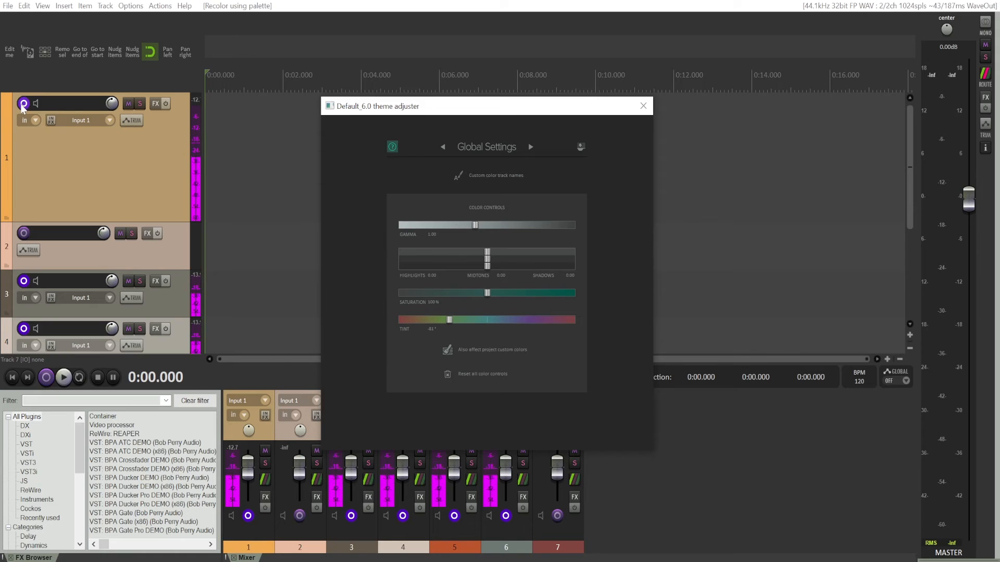
pyautogui.moveTo(450, 323); pyautogui.dragTo(415, 323)
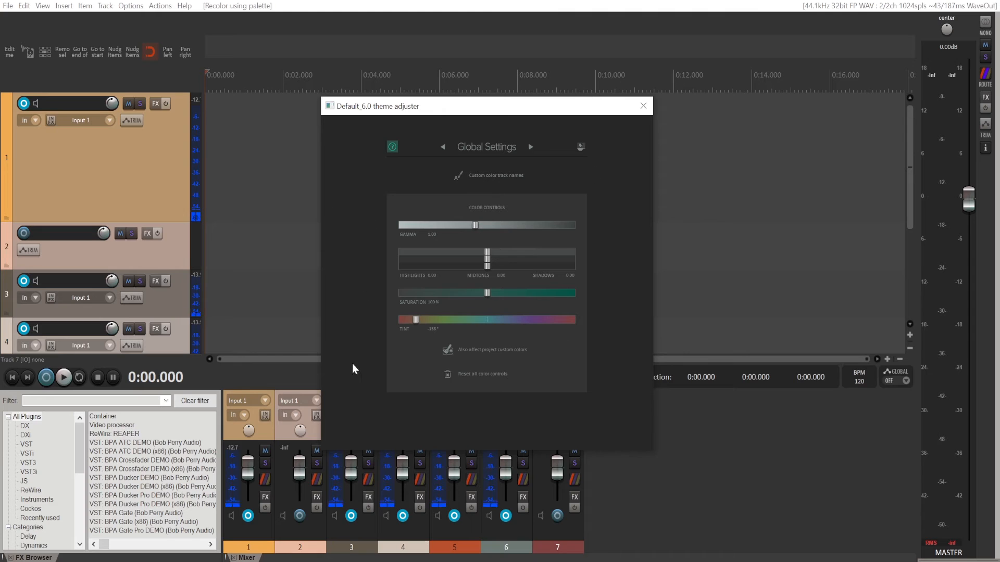
# Reset all color controls and close the theme adjuster.
pyautogui.click(449, 374)
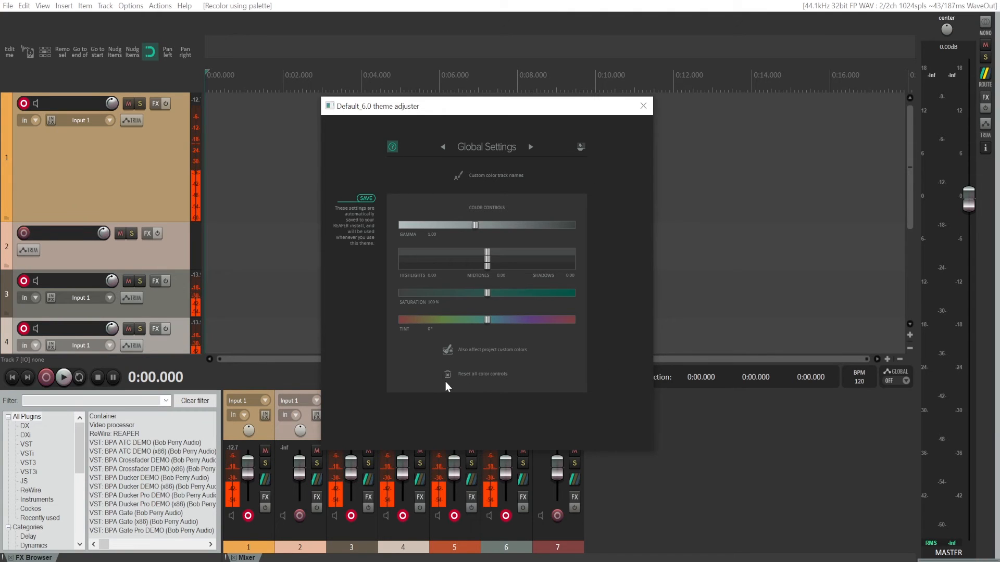
pyautogui.click(643, 106)
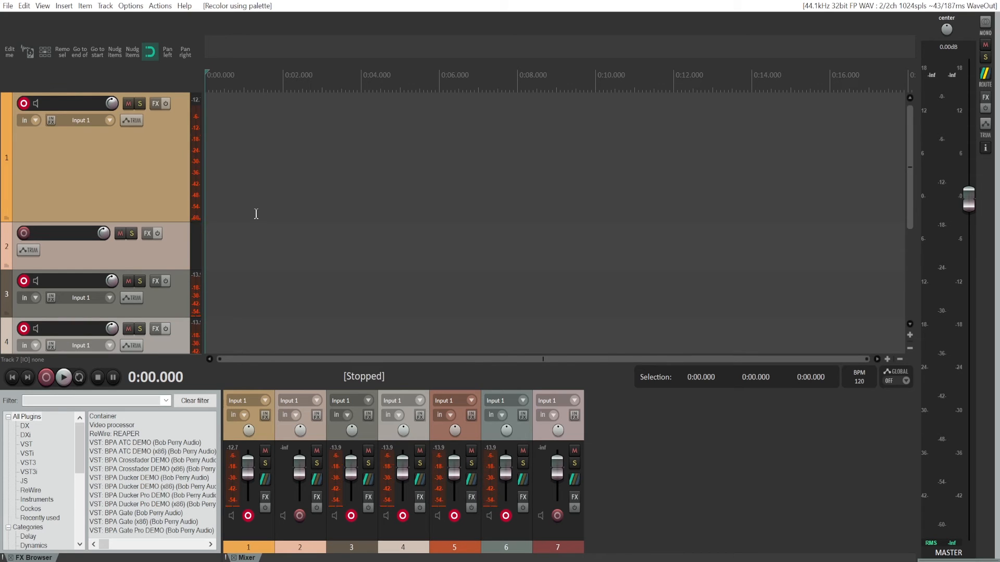
# Save the project as VO Template 2024.05.18 in the ProjectTemplates folder, replacing the existing file.
pyautogui.click(7, 8)
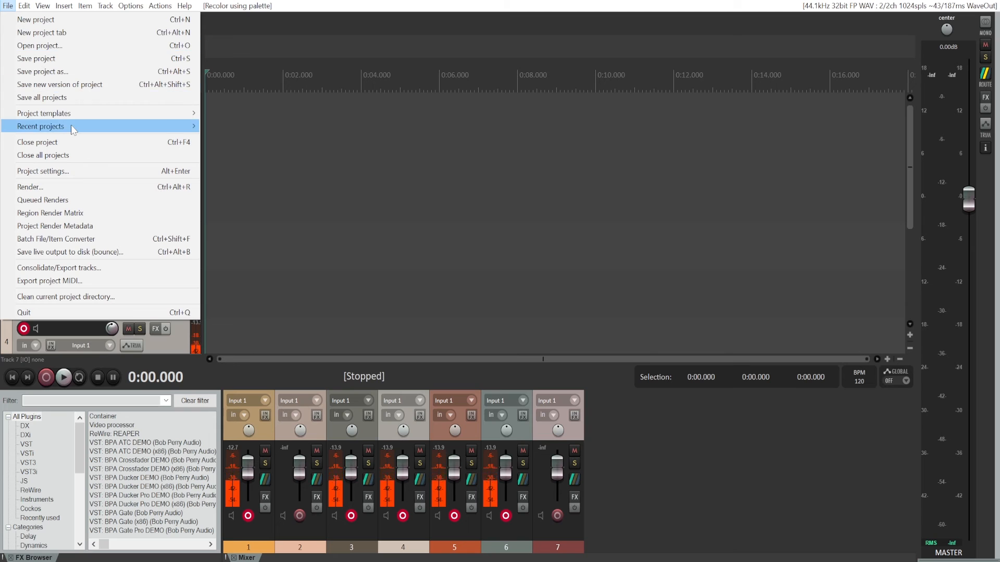
pyautogui.click(53, 71)
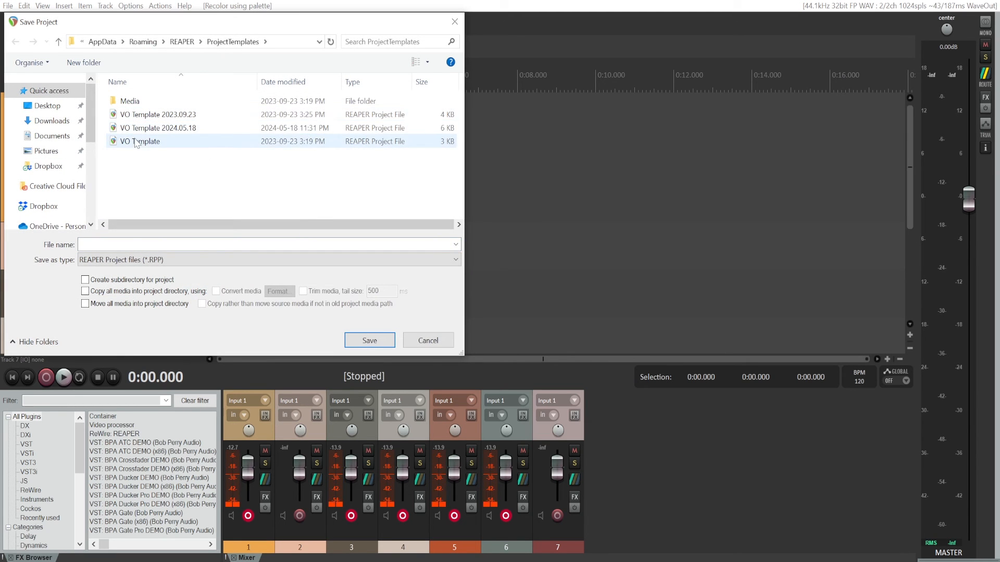
pyautogui.click(152, 130)
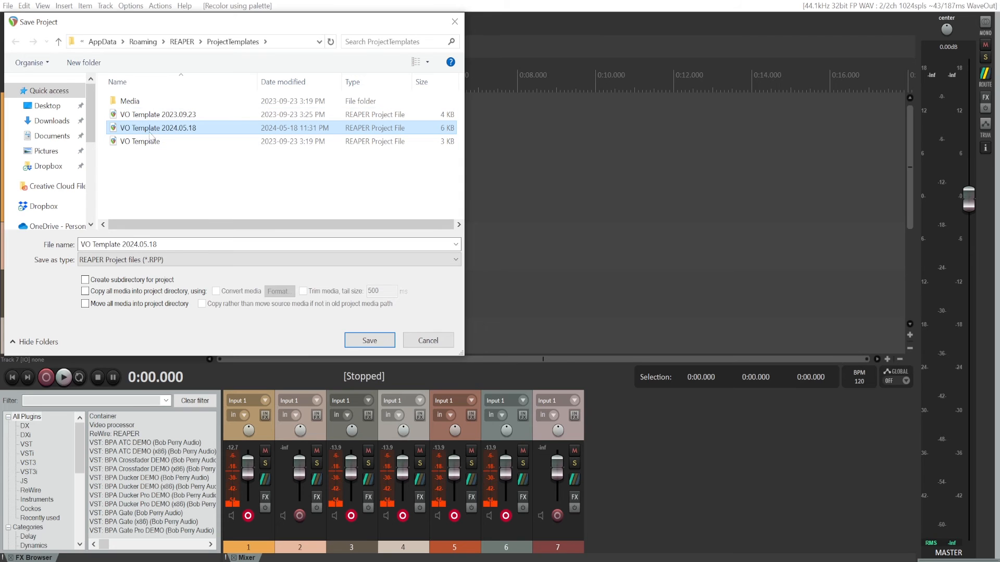
pyautogui.click(367, 341)
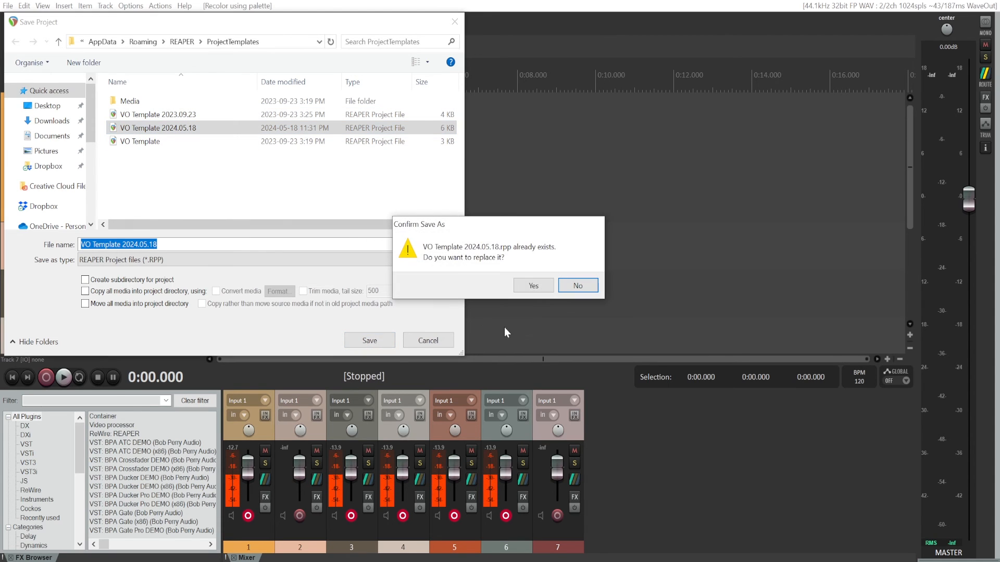
pyautogui.click(534, 286)
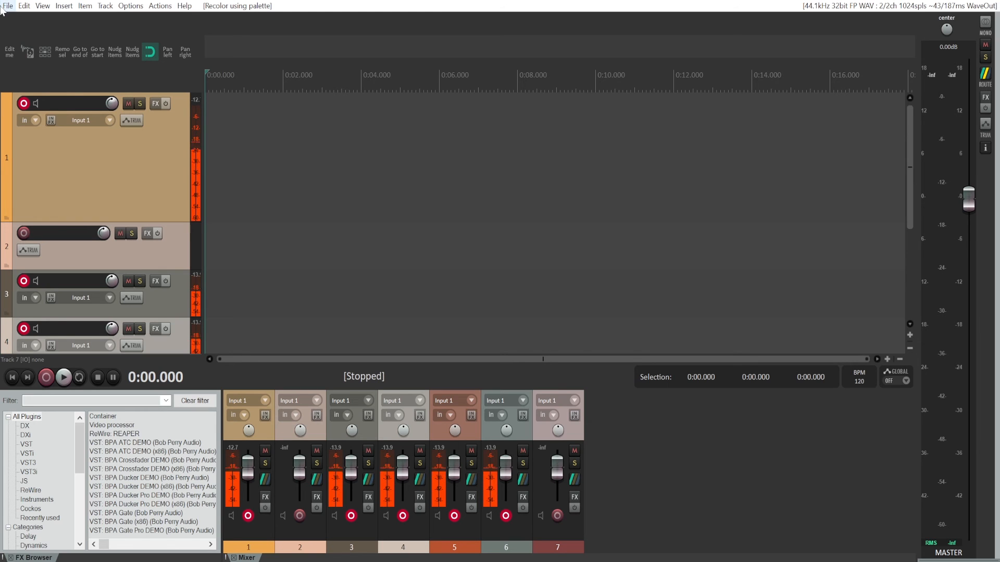
# In the Project preferences, set VO Template 2024.05.18 as the template for new projects and apply the change.
pyautogui.click(130, 6)
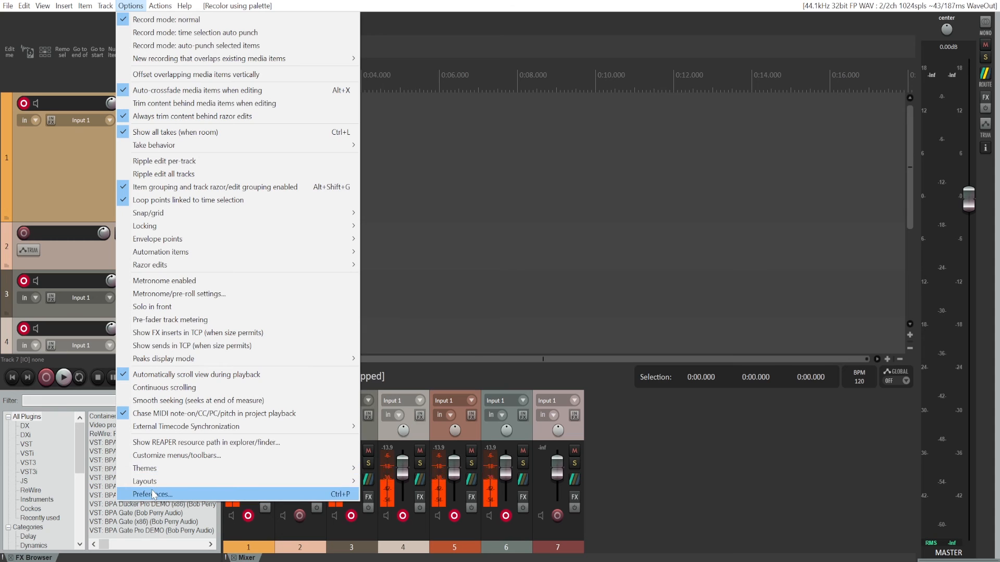
pyautogui.click(167, 492)
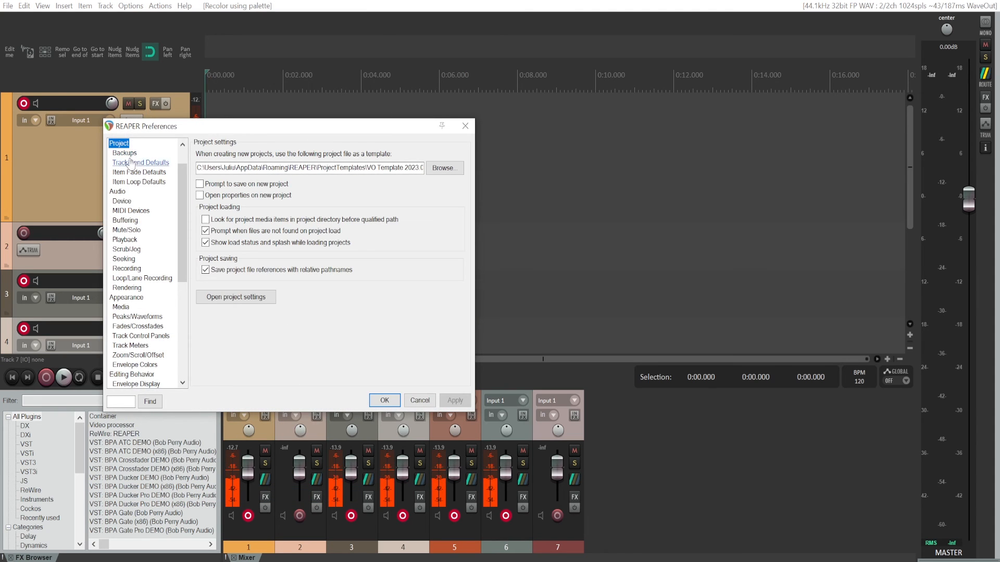
pyautogui.scroll(1, 114, 194)
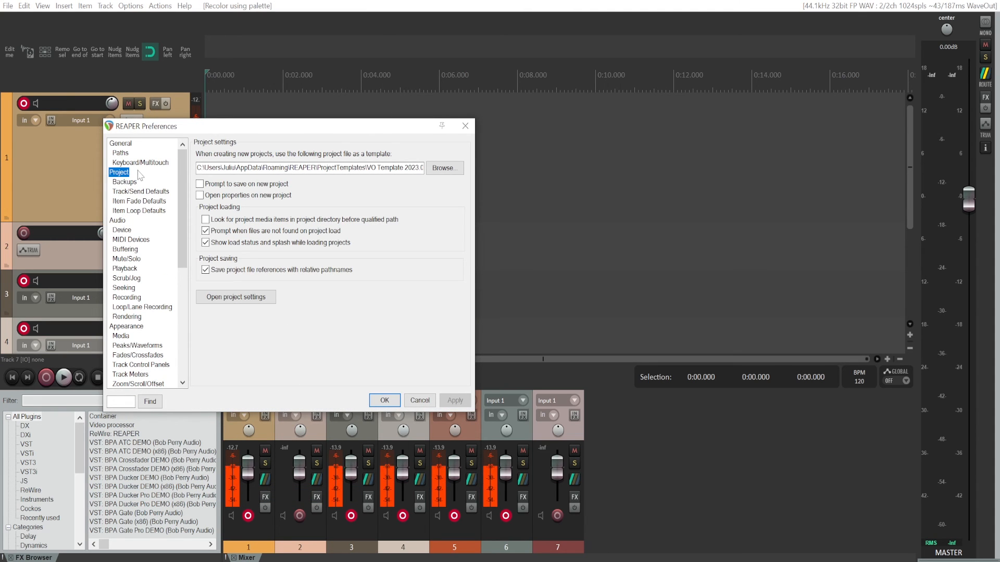
pyautogui.click(122, 144)
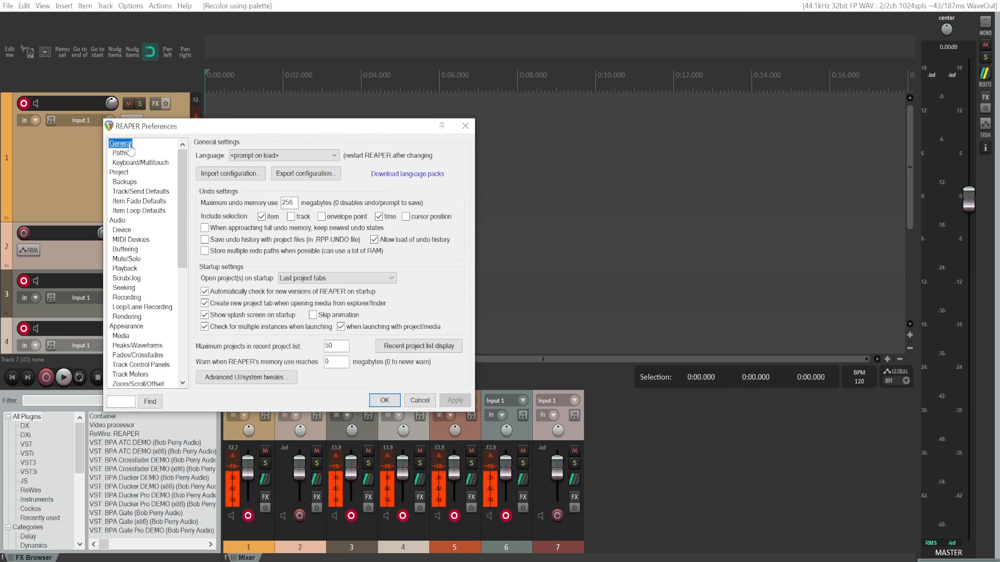
pyautogui.click(130, 173)
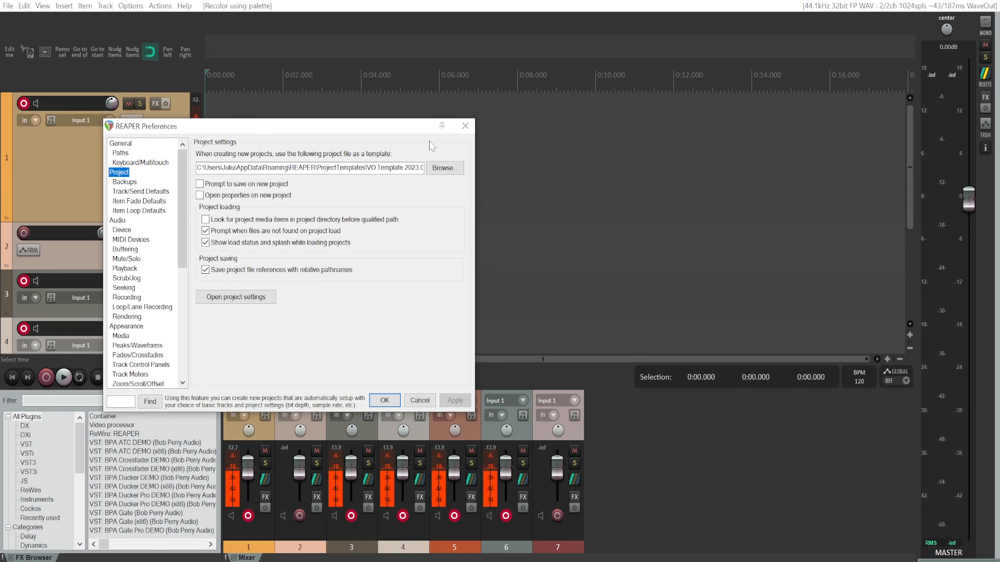
pyautogui.click(442, 168)
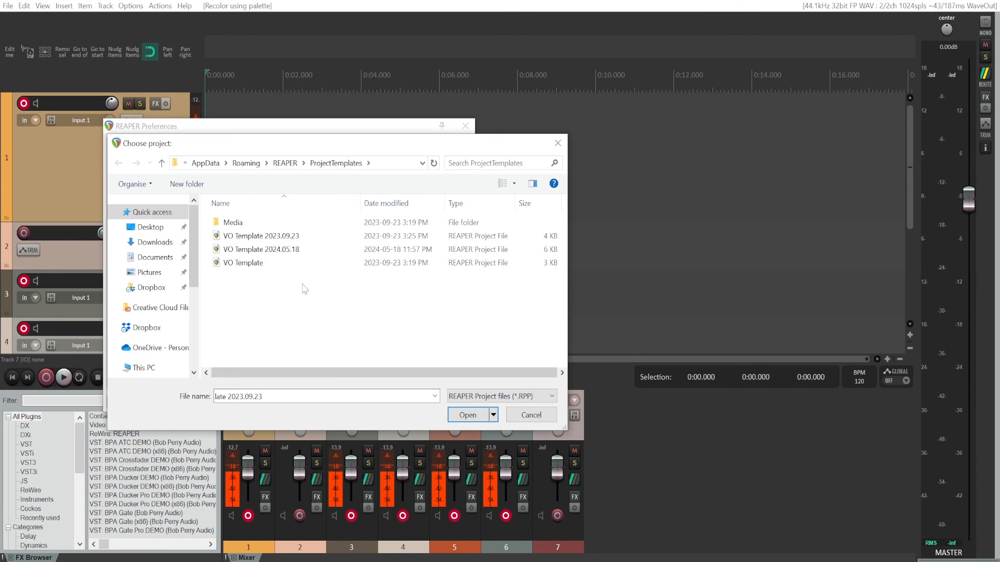
pyautogui.click(271, 249)
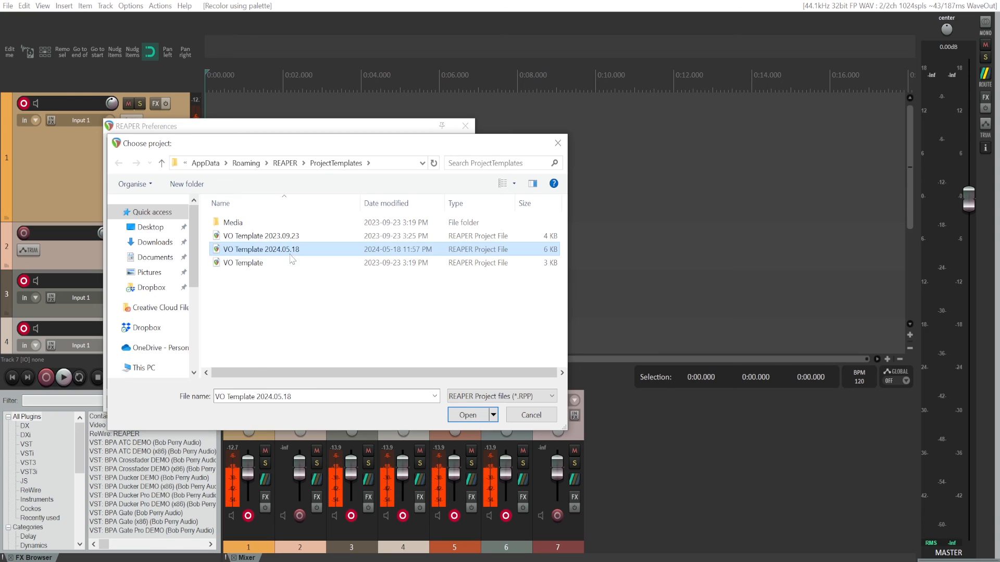
pyautogui.click(462, 414)
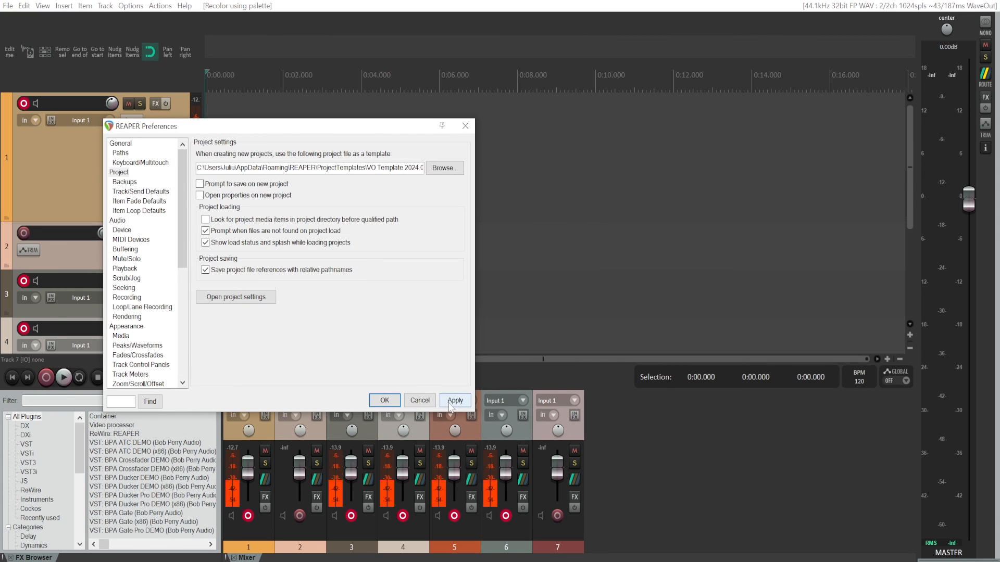
pyautogui.click(455, 401)
pyautogui.click(382, 399)
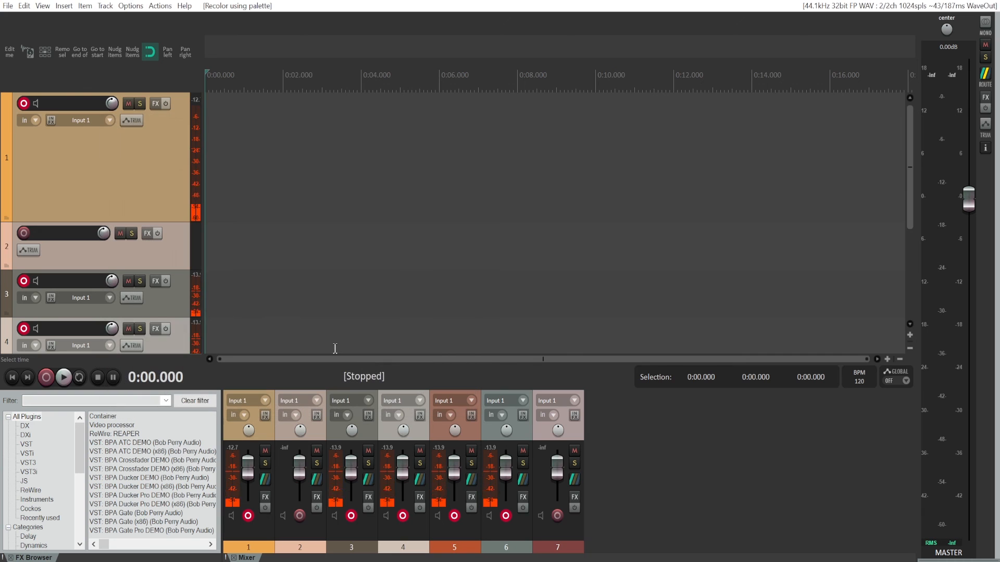
# Create a new project from the default template and look through its tracks.
pyautogui.click(290, 185)
pyautogui.click(8, 6)
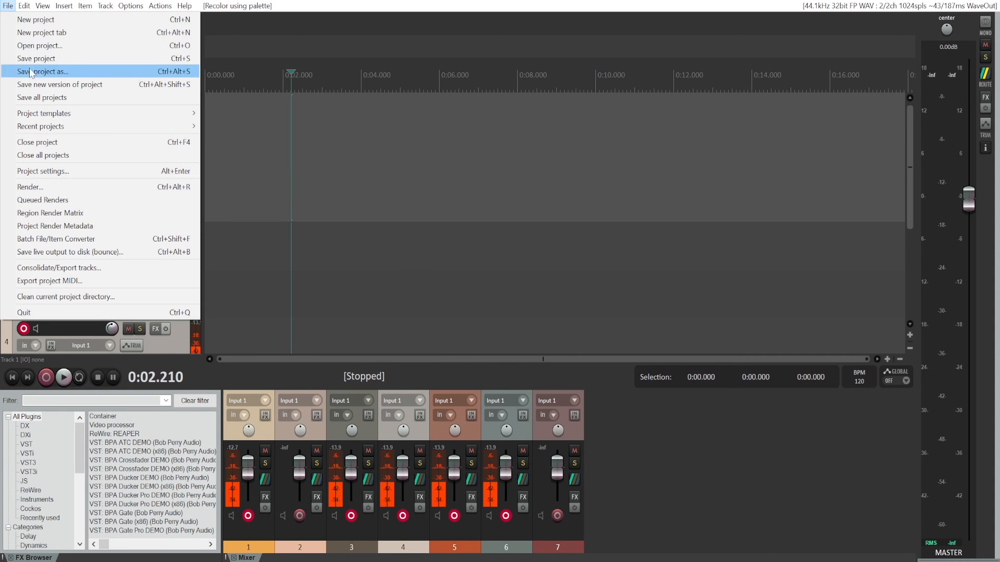
pyautogui.click(45, 20)
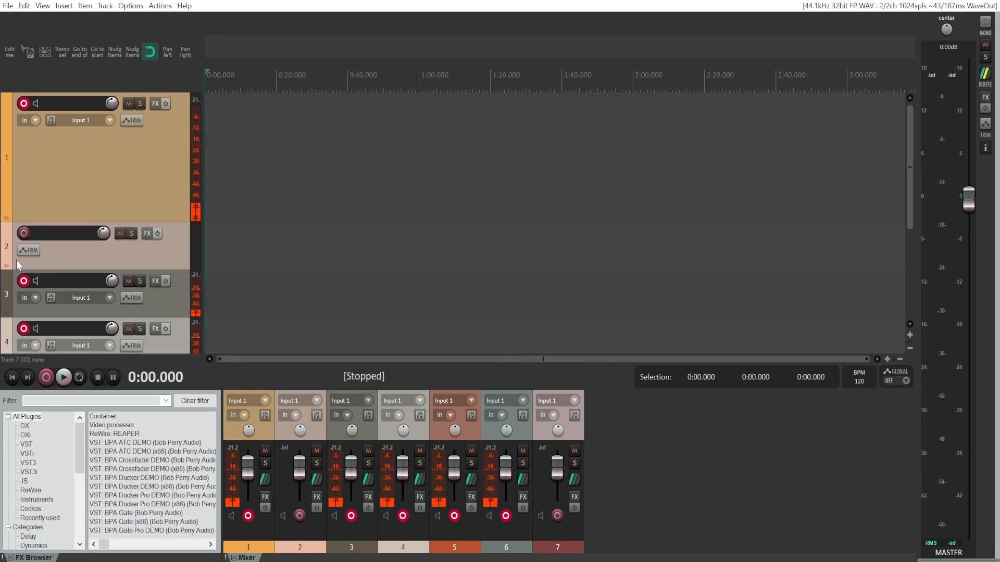
pyautogui.scroll(-2, 100, 164)
pyautogui.scroll(-2, 133, 262)
pyautogui.scroll(4, 146, 307)
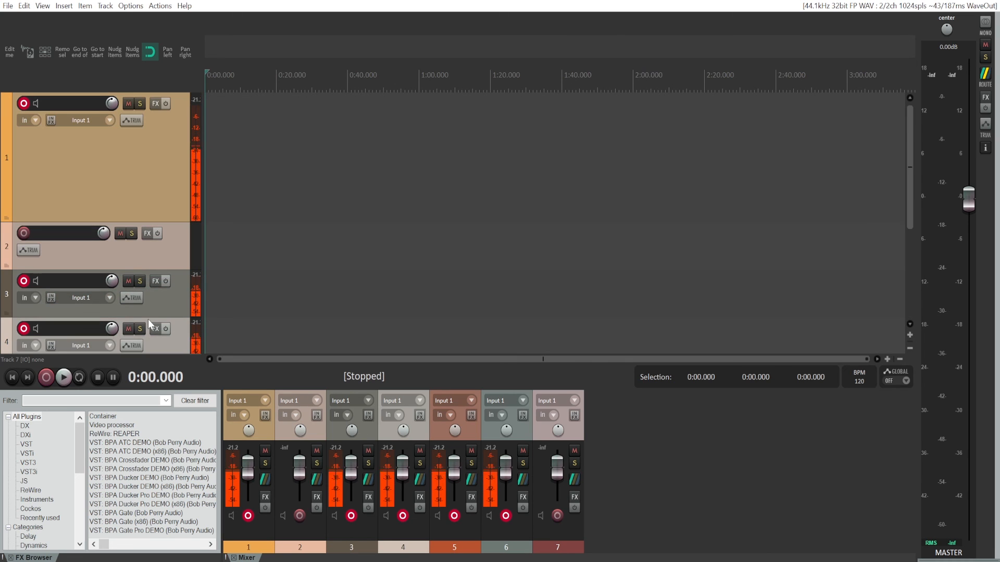